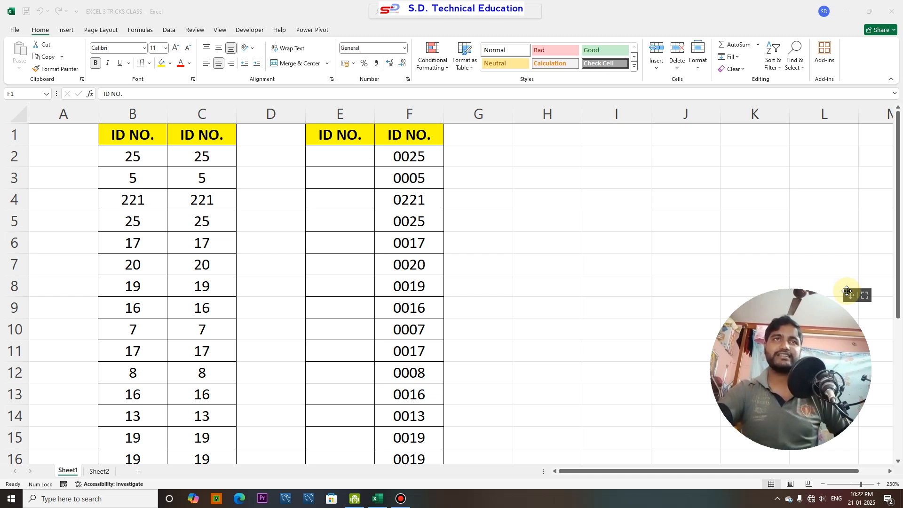
Step: Examine the unpadded IDs in columns B and C against the zero-padded IDs and their formulas in column F
drag(155, 135, 224, 287)
drag(339, 135, 409, 286)
drag(136, 135, 141, 322)
drag(198, 136, 200, 275)
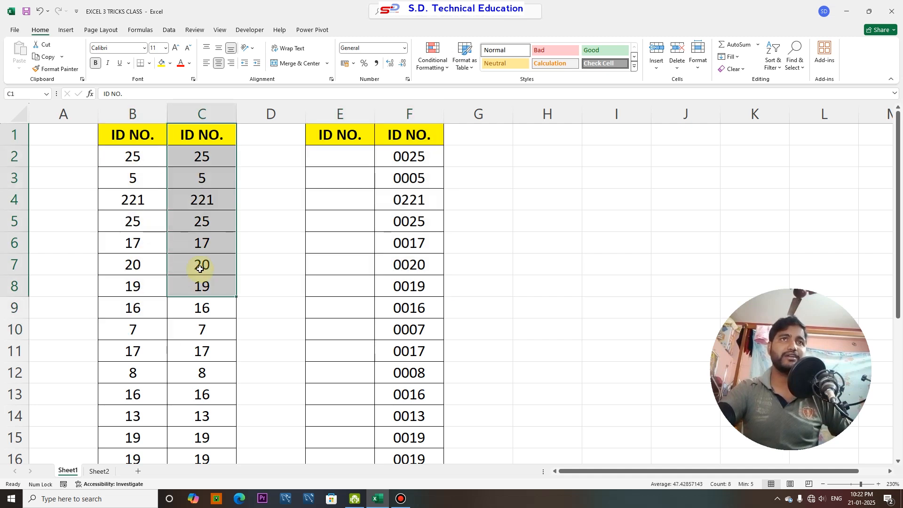
click(187, 135)
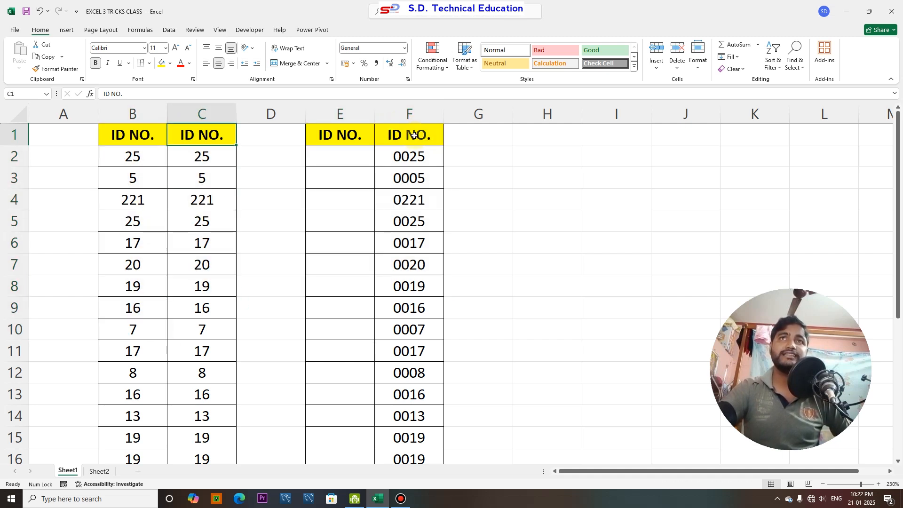
click(413, 118)
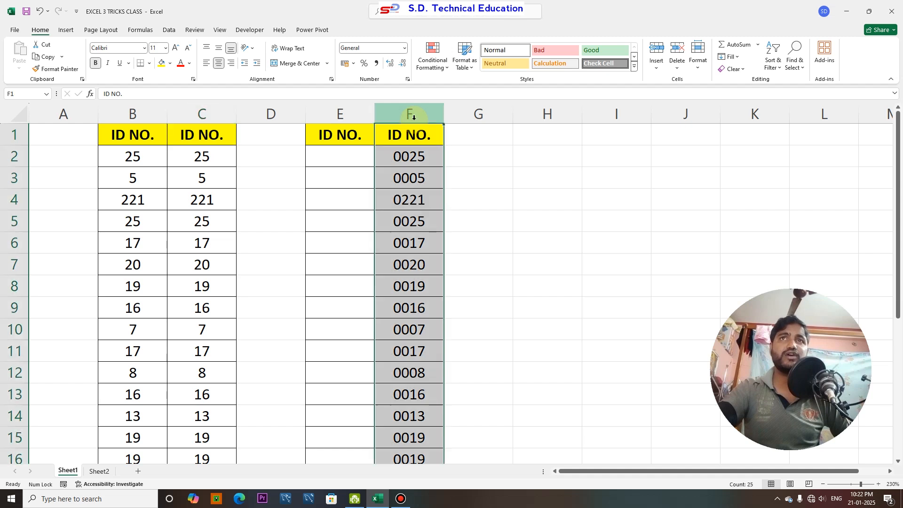
click(409, 162)
click(408, 183)
click(408, 200)
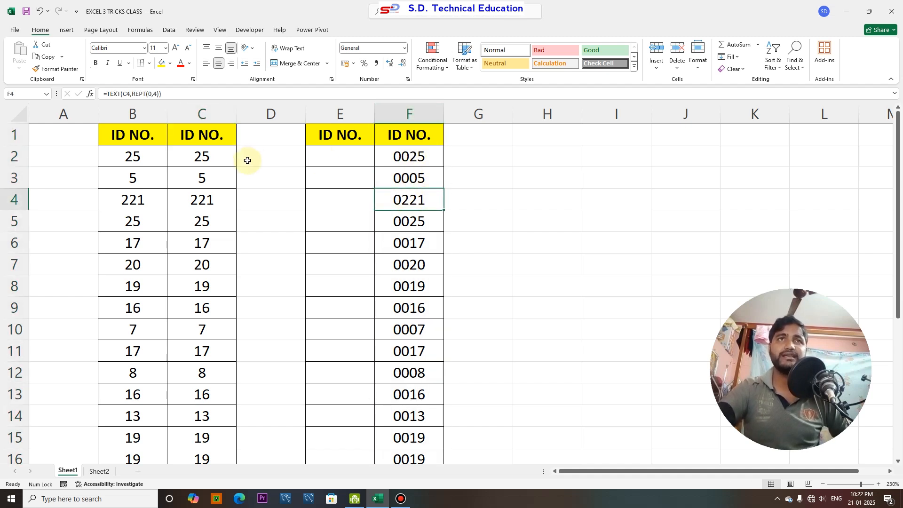
click(204, 156)
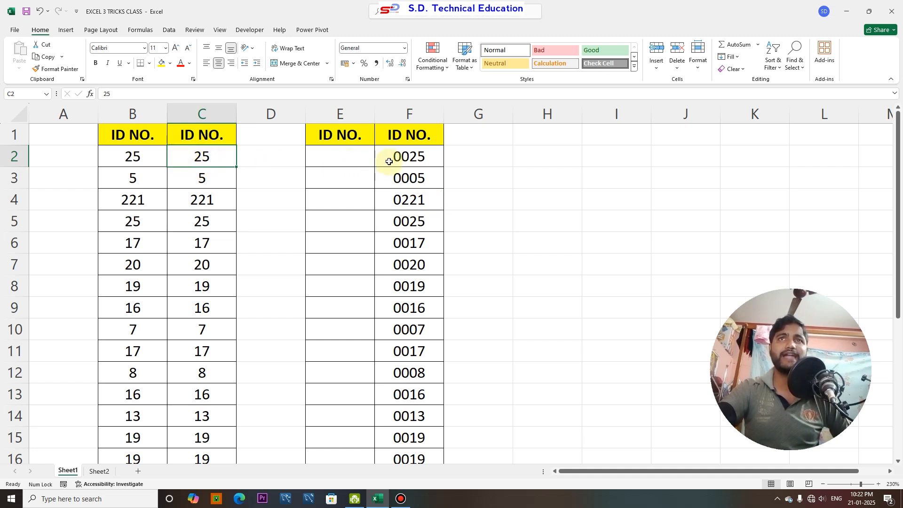
click(408, 161)
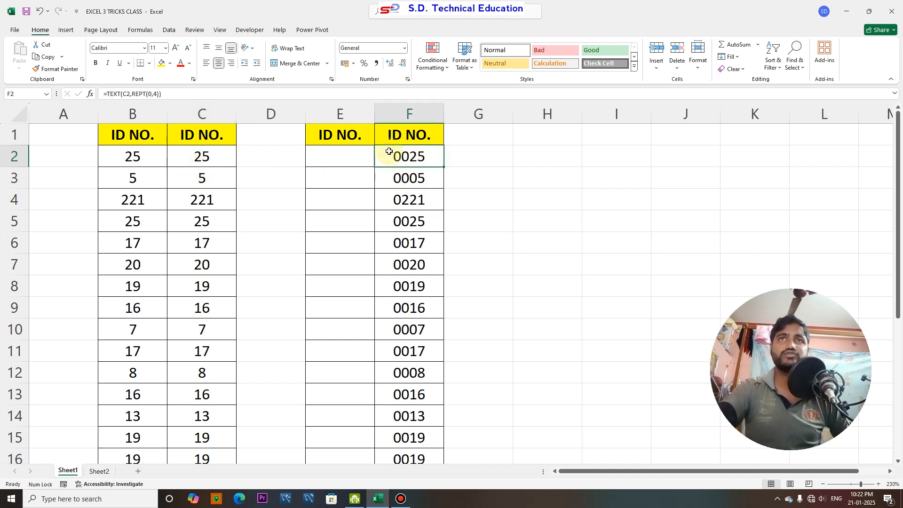
click(212, 177)
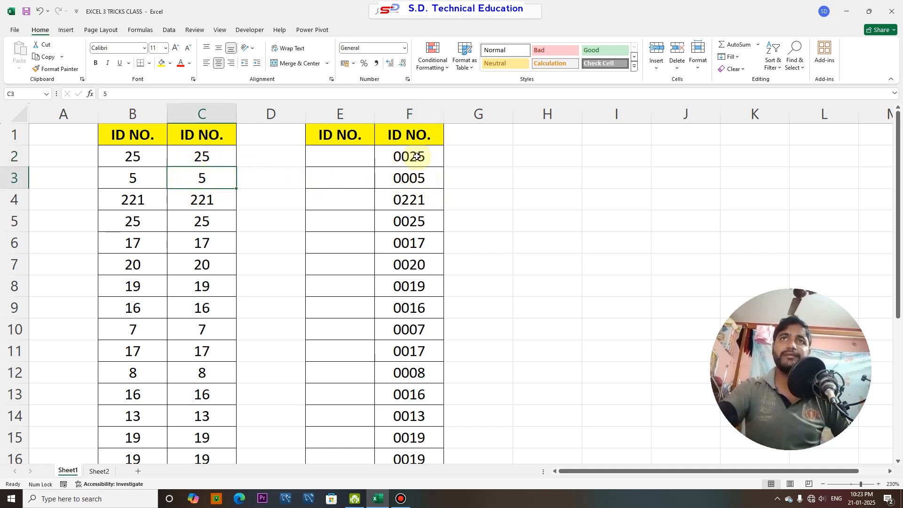
drag(900, 183, 899, 184)
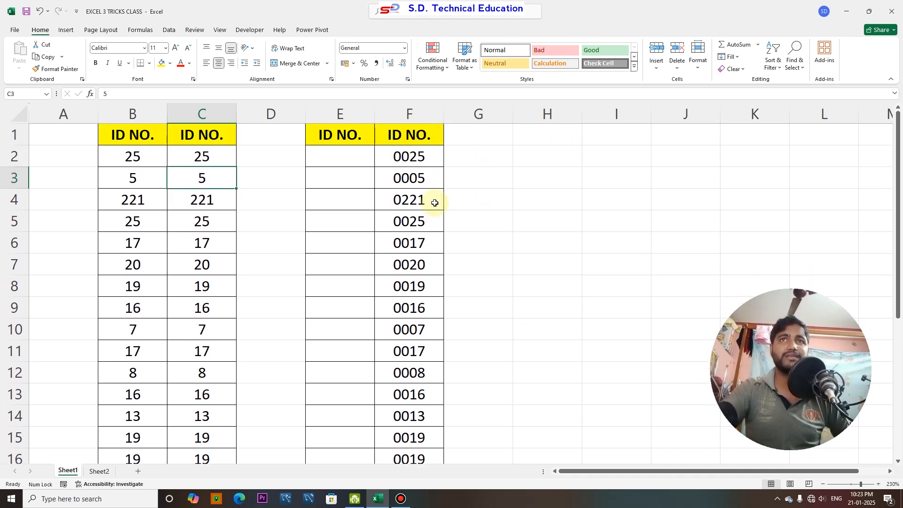
Step: Enter the formula =TEXT(C2,REPT(0,4)) in cell E2 to pad the ID with leading zeros to four digits
click(342, 157)
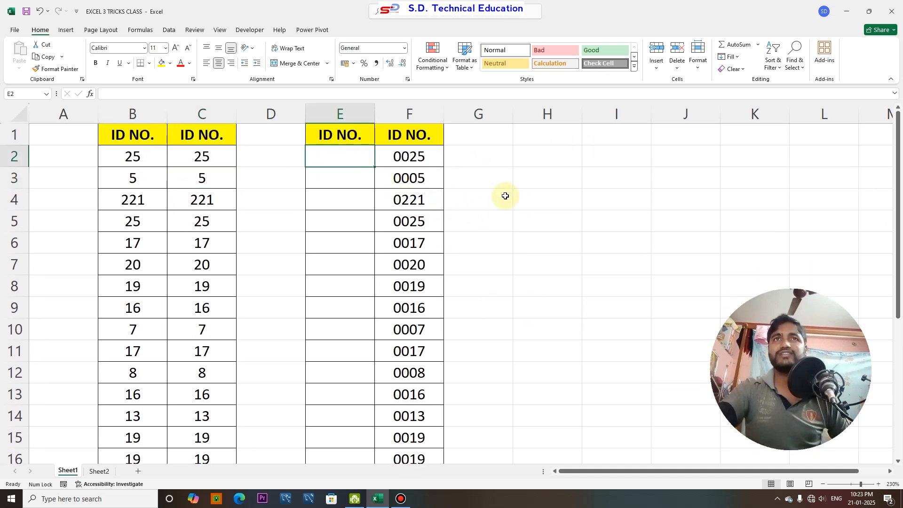
text(=)
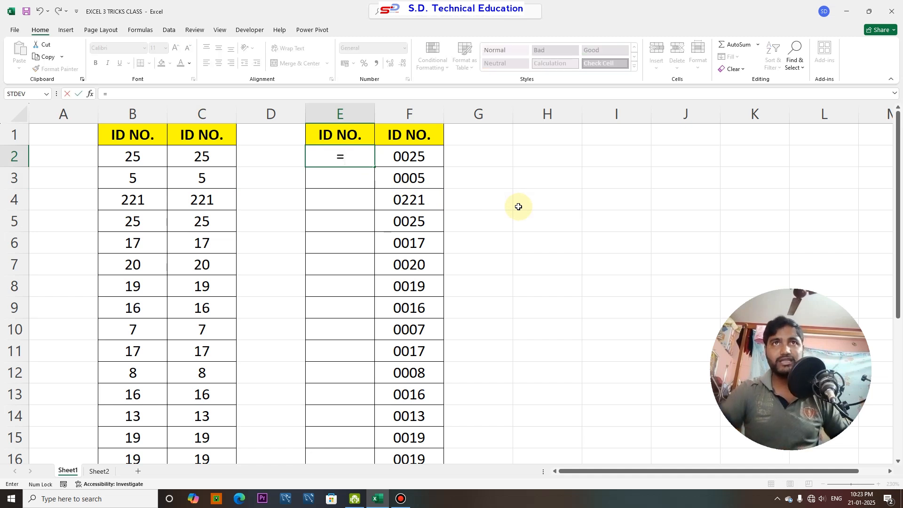
text(text)
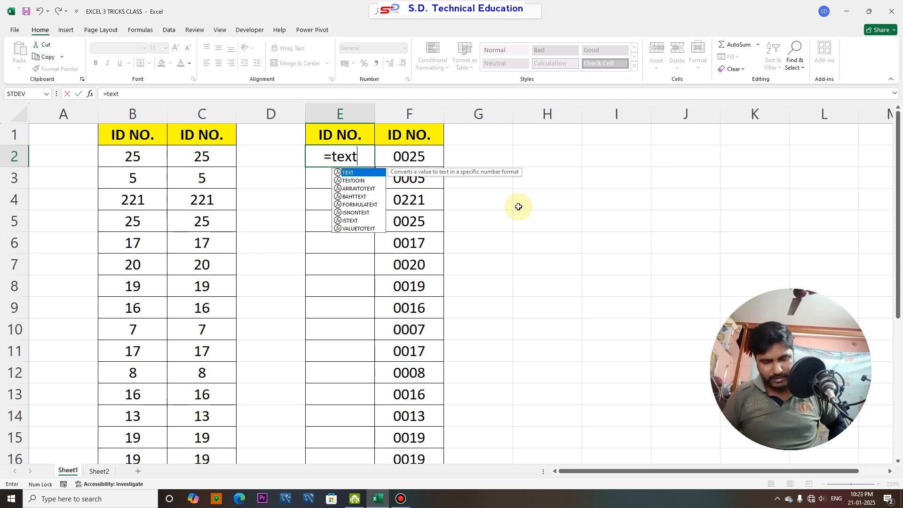
text(()
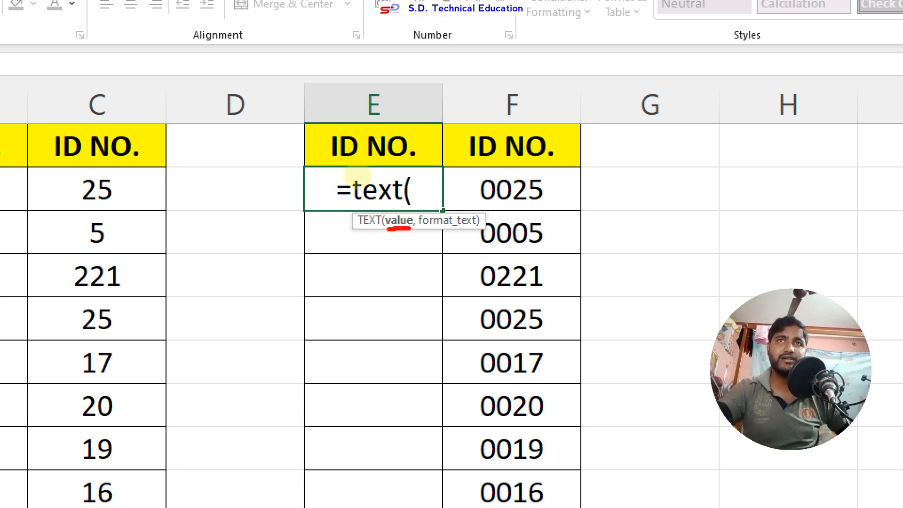
drag(80, 204, 118, 206)
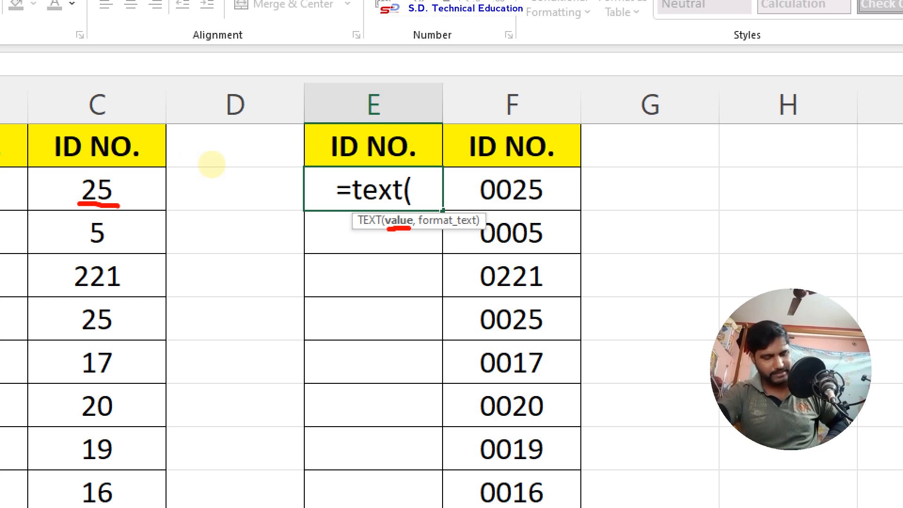
key(Escape)
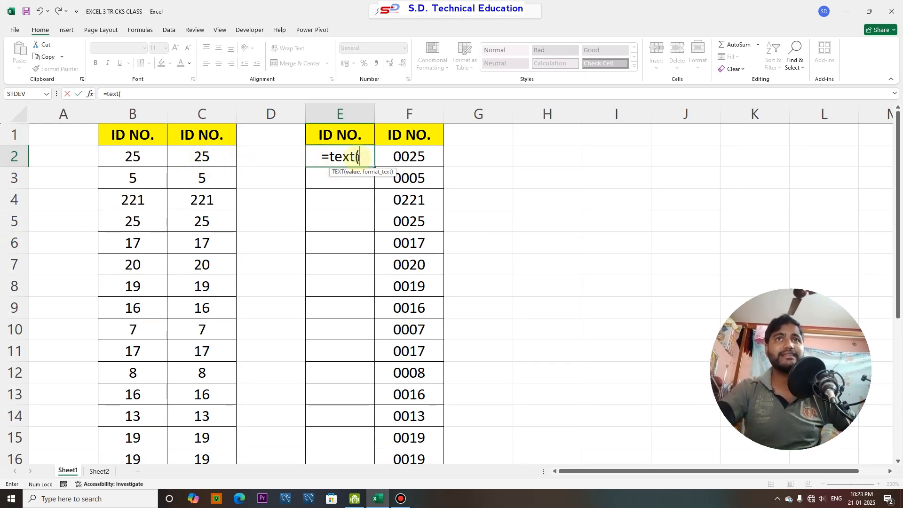
click(202, 156)
text(,)
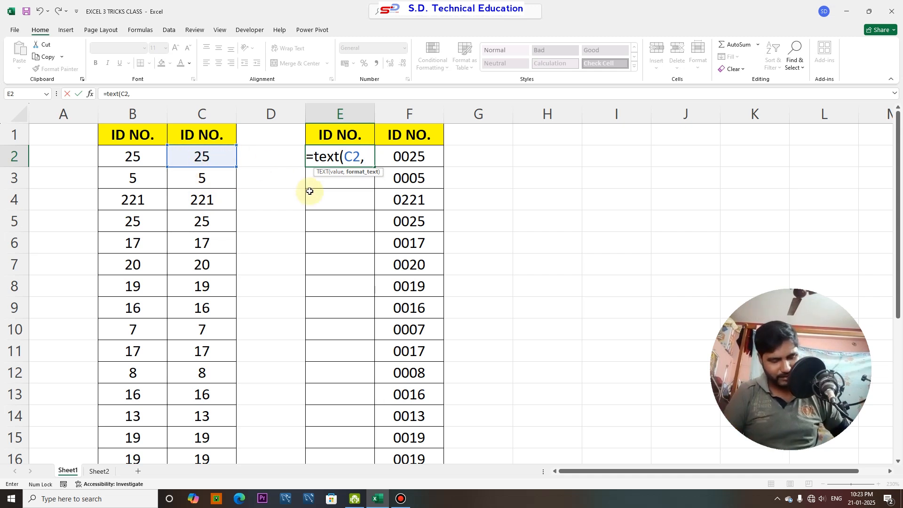
text(rept)
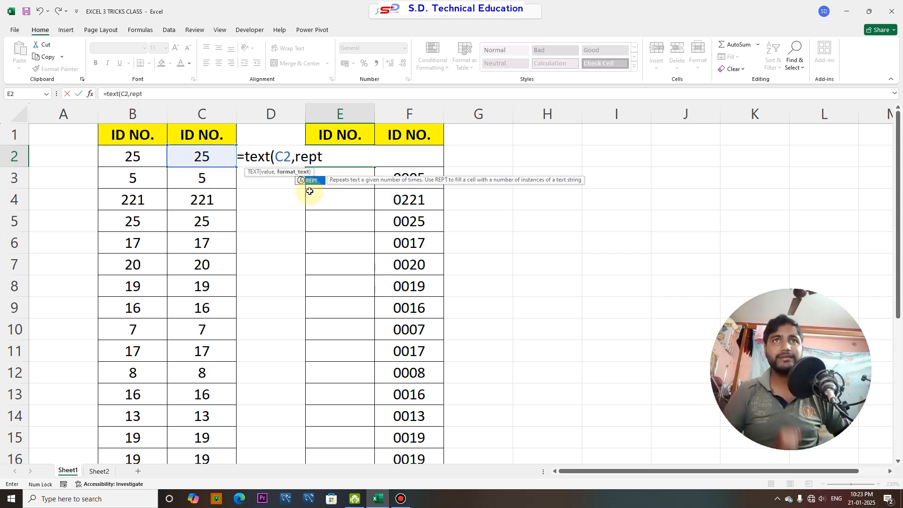
text(()
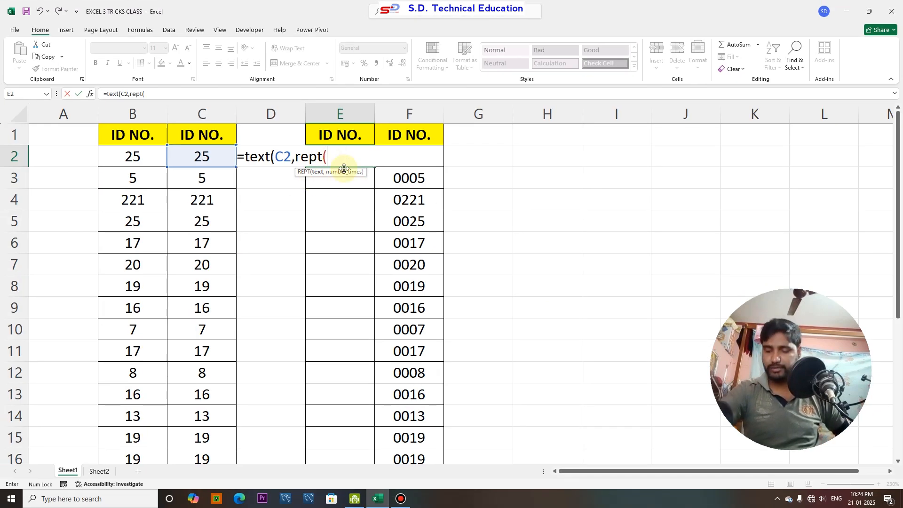
text(0,4)
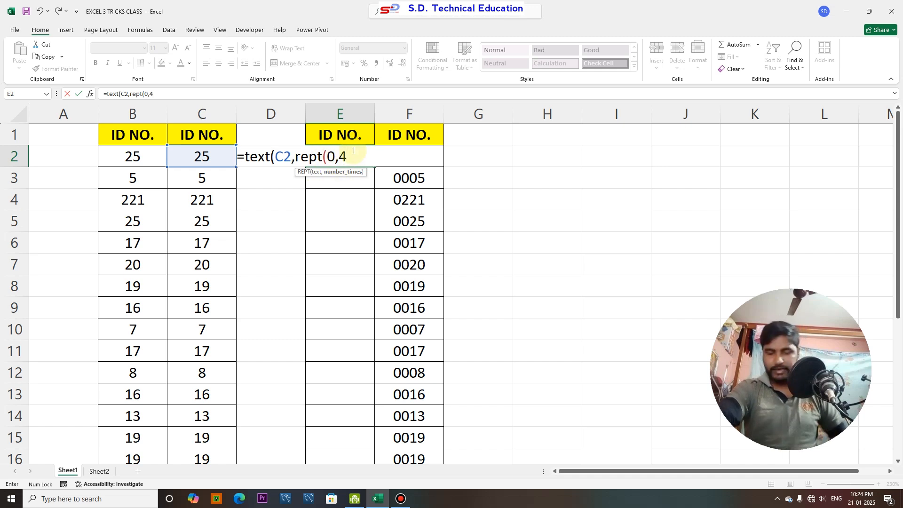
text()))
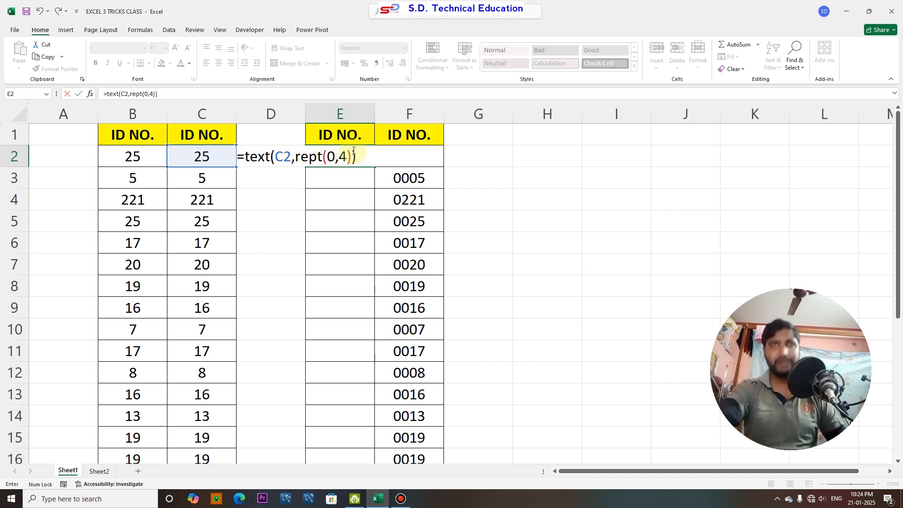
key(Return)
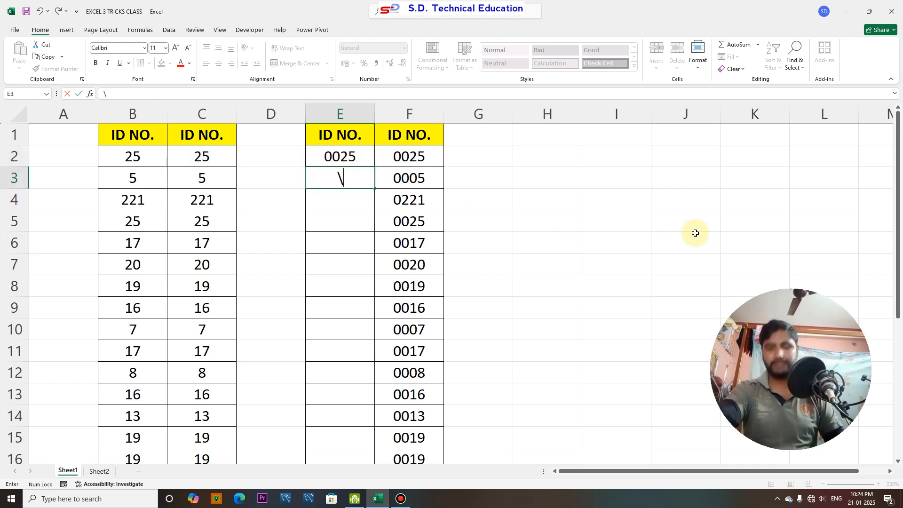
Step: Fill the padding formula from E2 down column E to the last data row
click(339, 157)
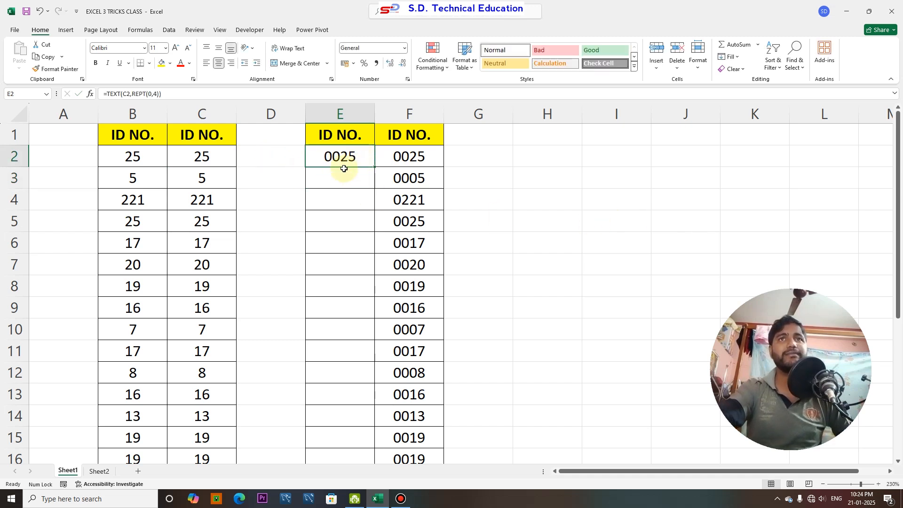
double_click(377, 166)
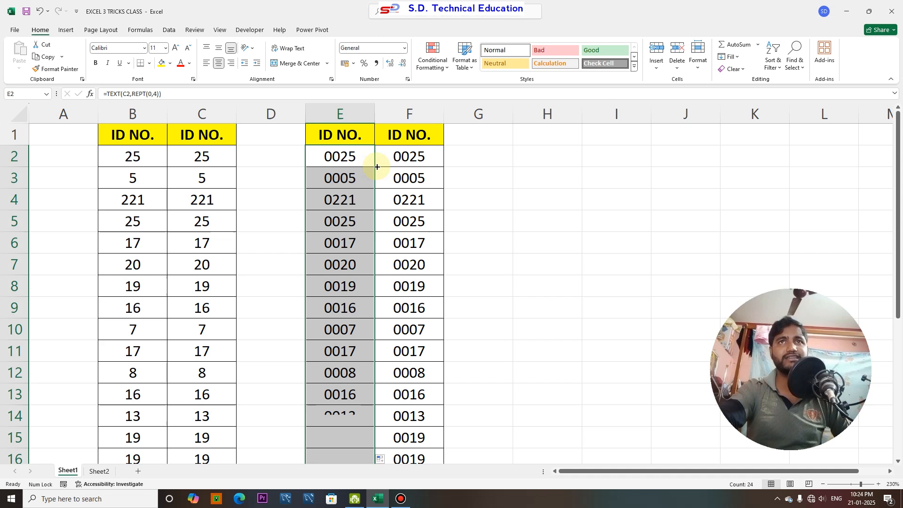
click(344, 239)
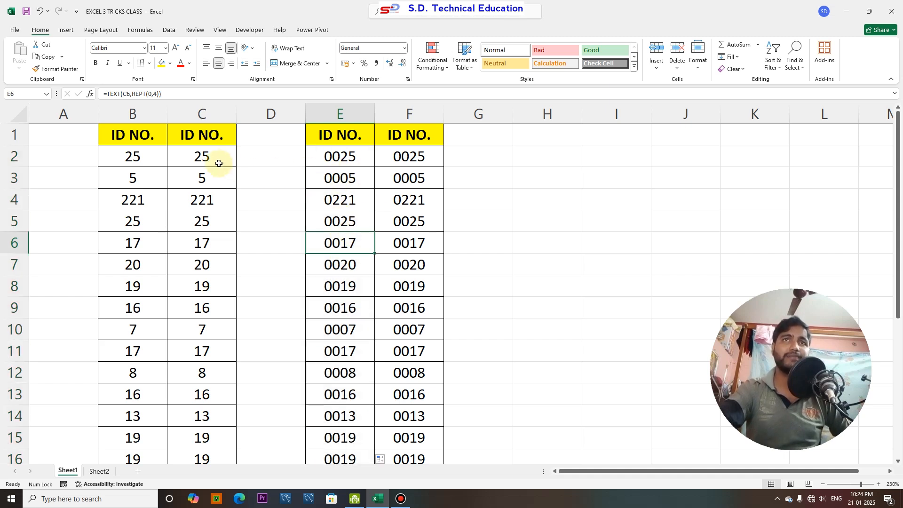
Step: Test the padding formula by changing cell C2 to 564 and to 8974
click(202, 154)
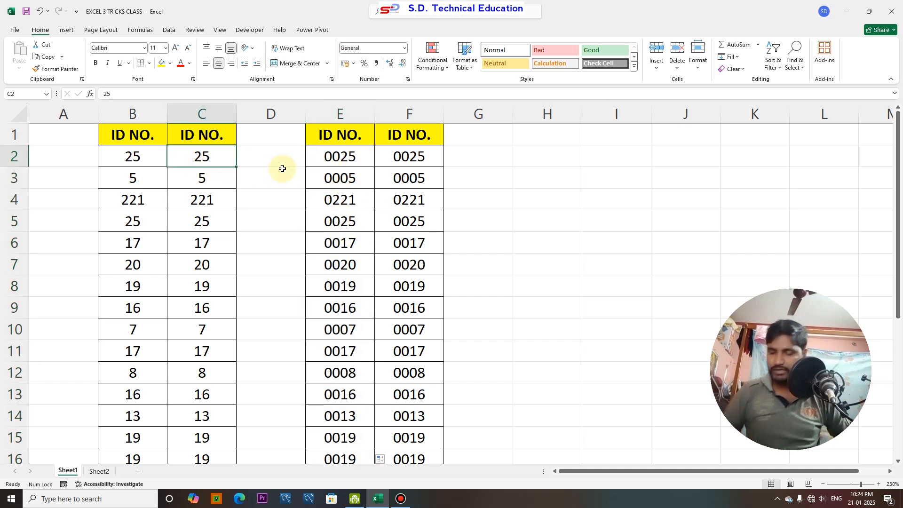
text(564)
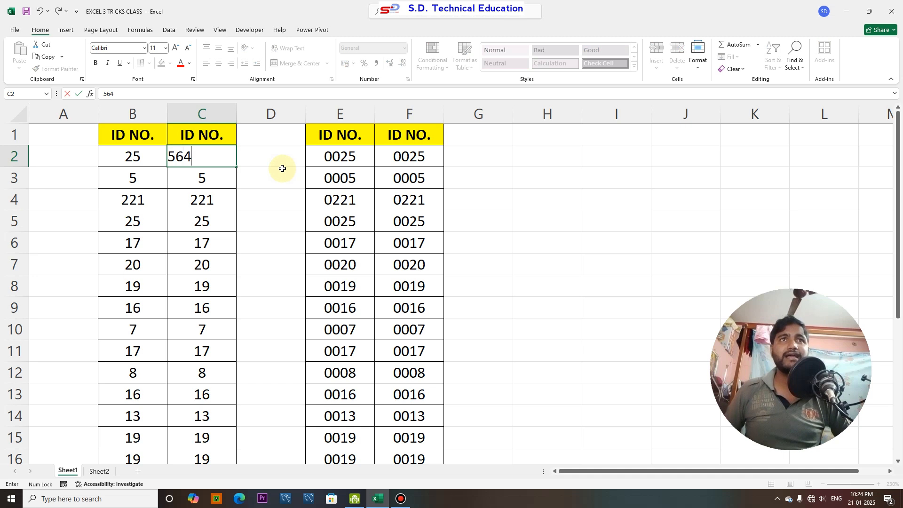
key(Return)
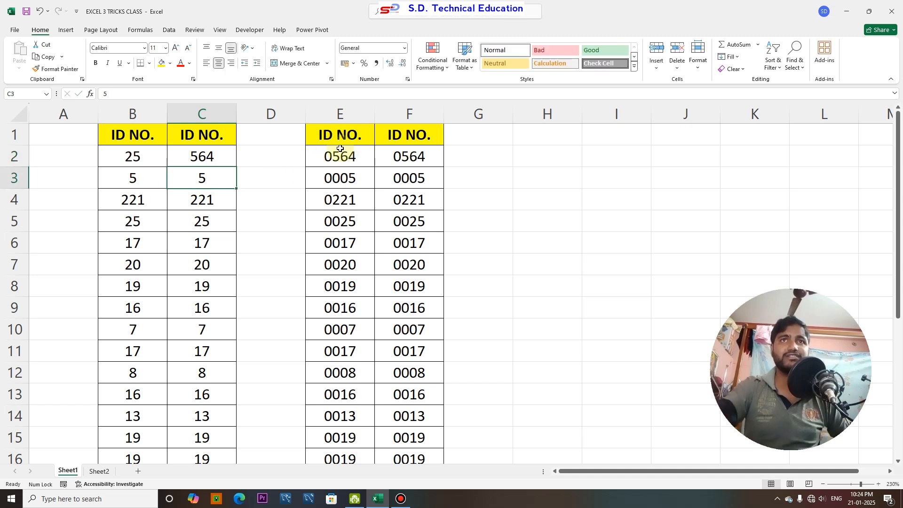
click(221, 164)
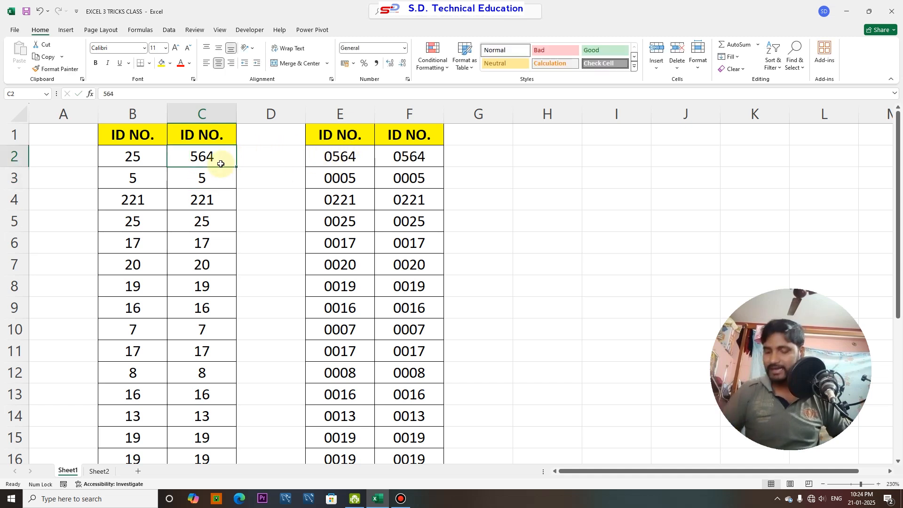
text(89)
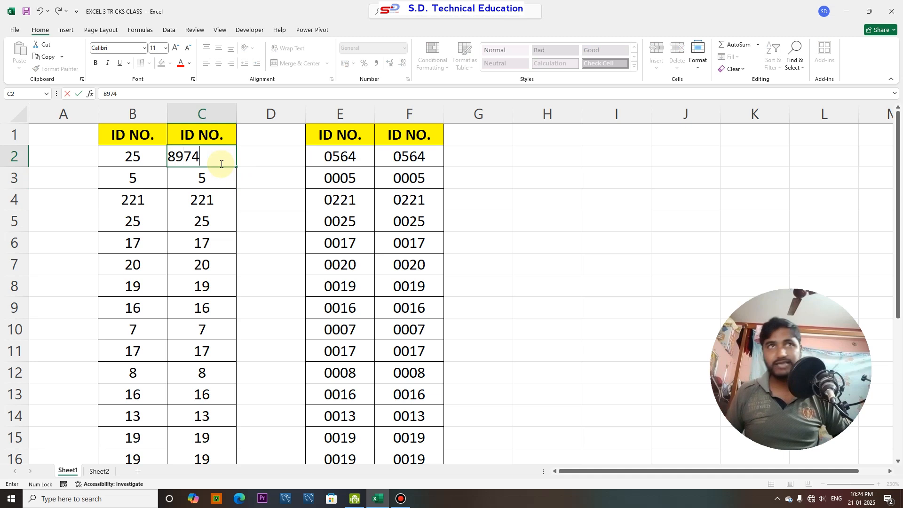
text(74)
key(Return)
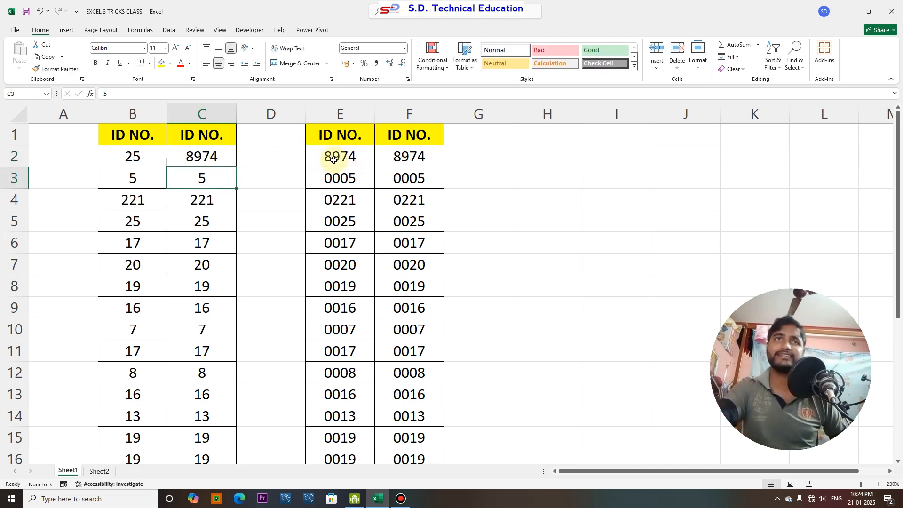
Step: Set cell C2 to 54 to test the padding with a two-digit value
click(222, 158)
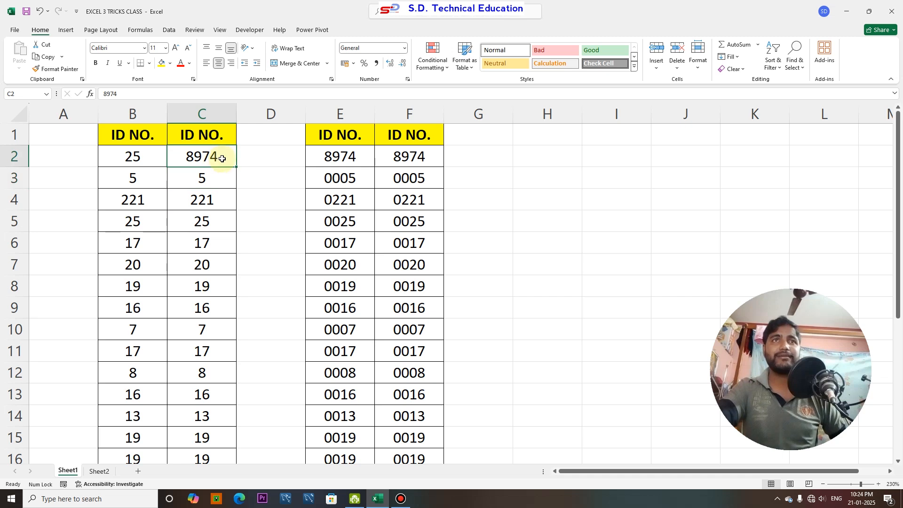
text(54)
key(Return)
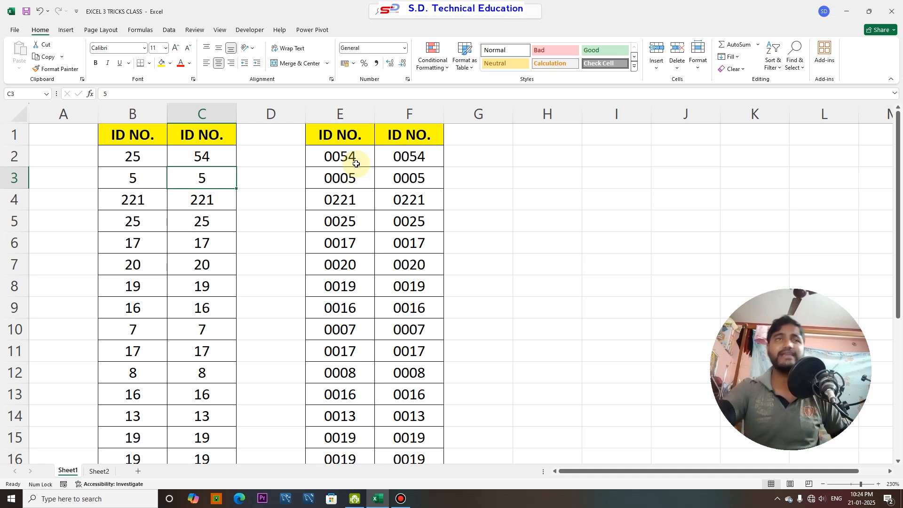
Step: Select the ID numbers in B2:B25 and open the cell formatting settings for them
click(123, 141)
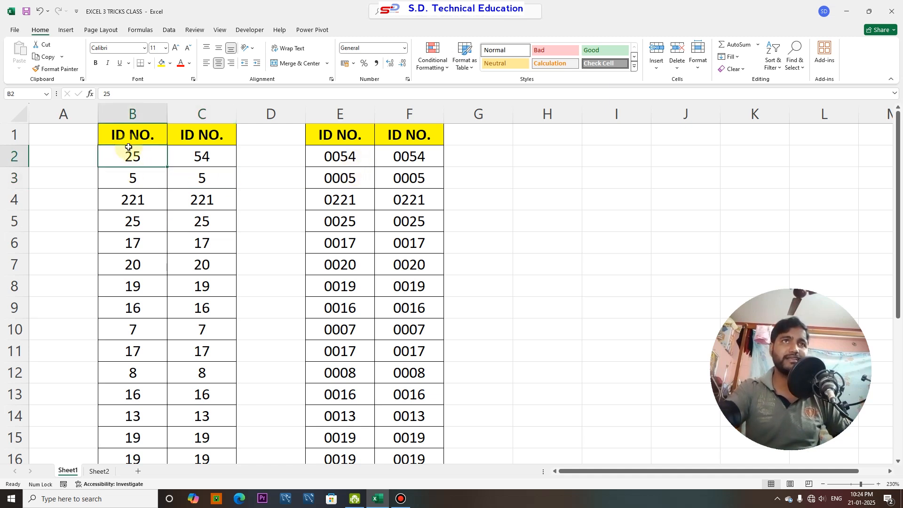
key(ctrl+shift+Down)
drag(135, 158, 132, 417)
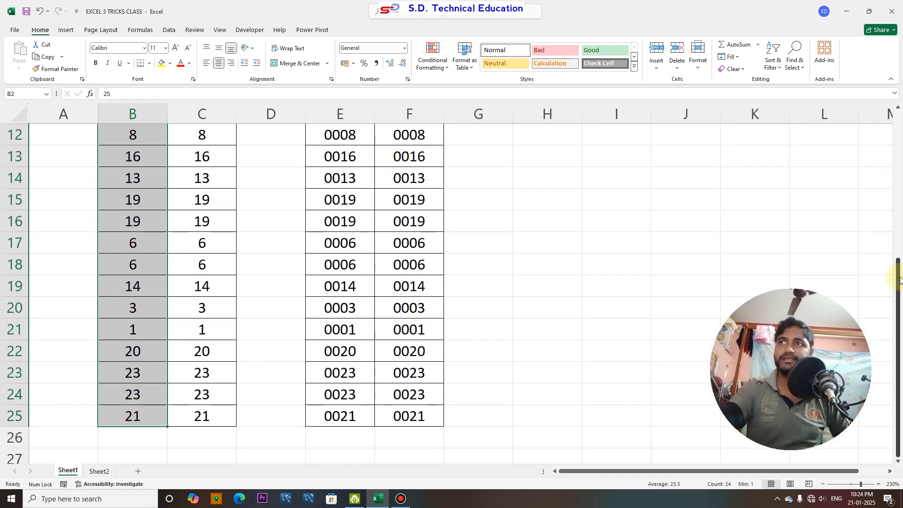
drag(899, 282, 893, 114)
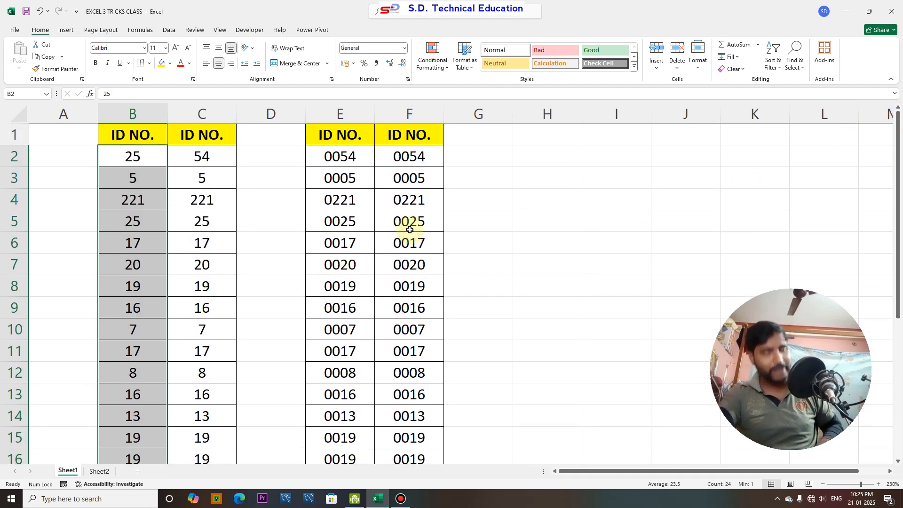
key(ctrl+1)
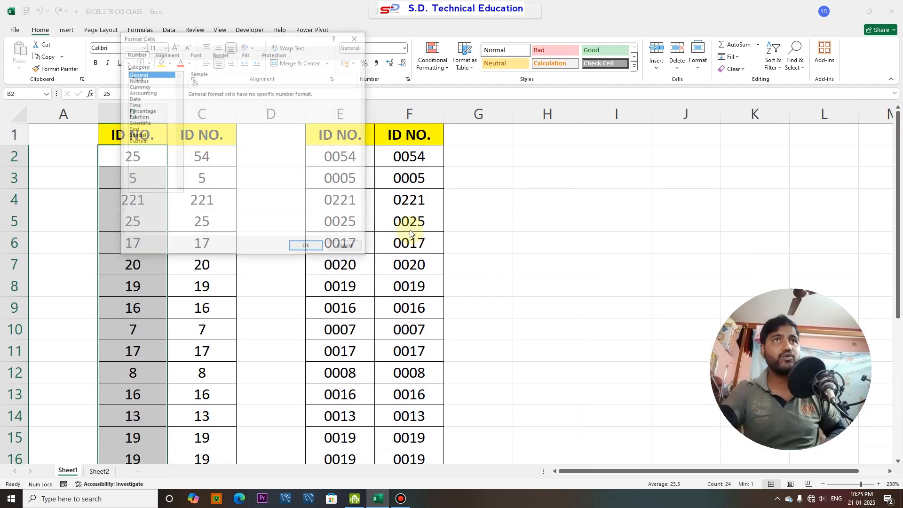
drag(246, 34, 278, 114)
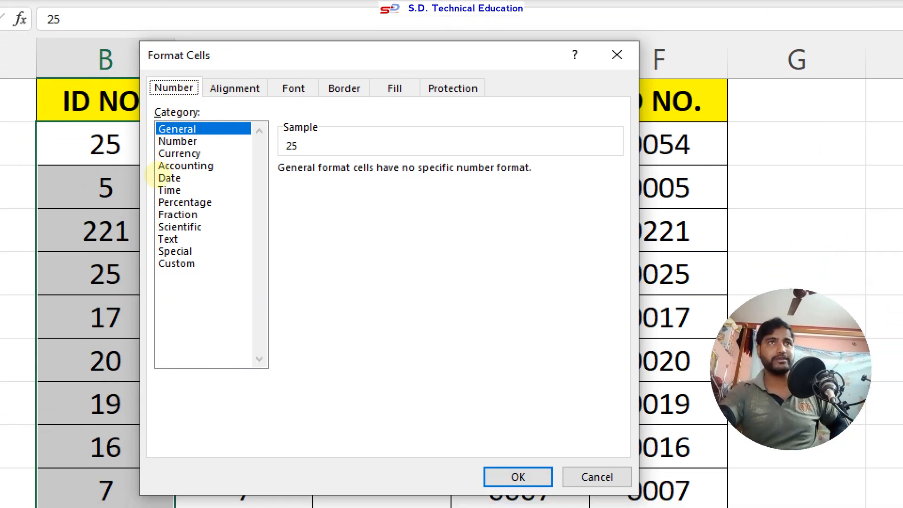
drag(157, 75, 218, 78)
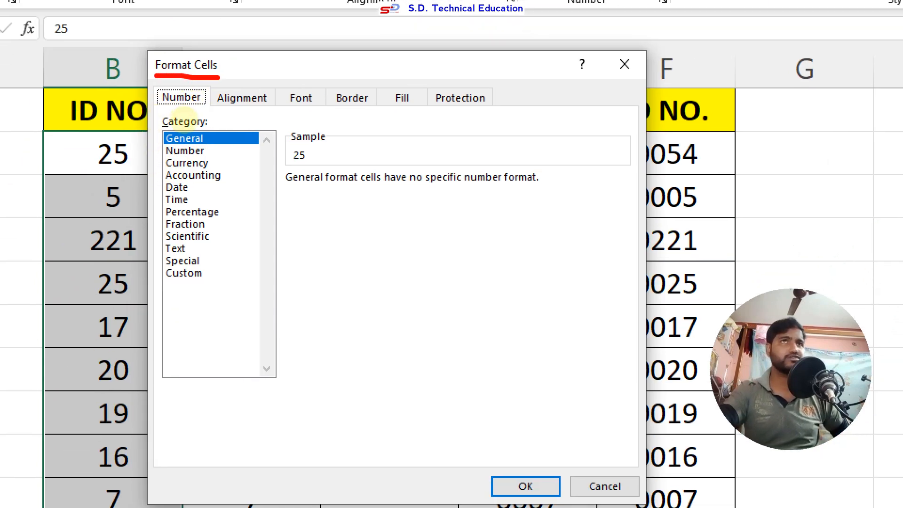
drag(157, 104, 202, 104)
drag(171, 286, 204, 285)
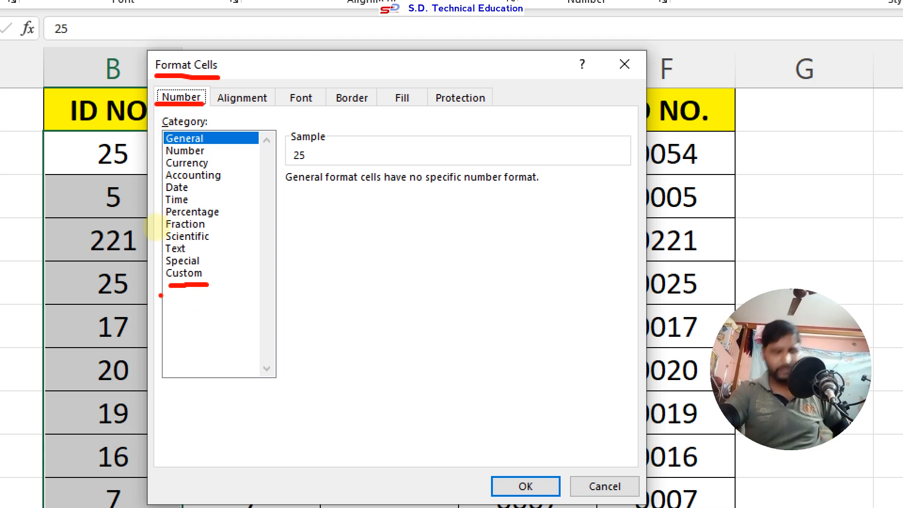
key(Escape)
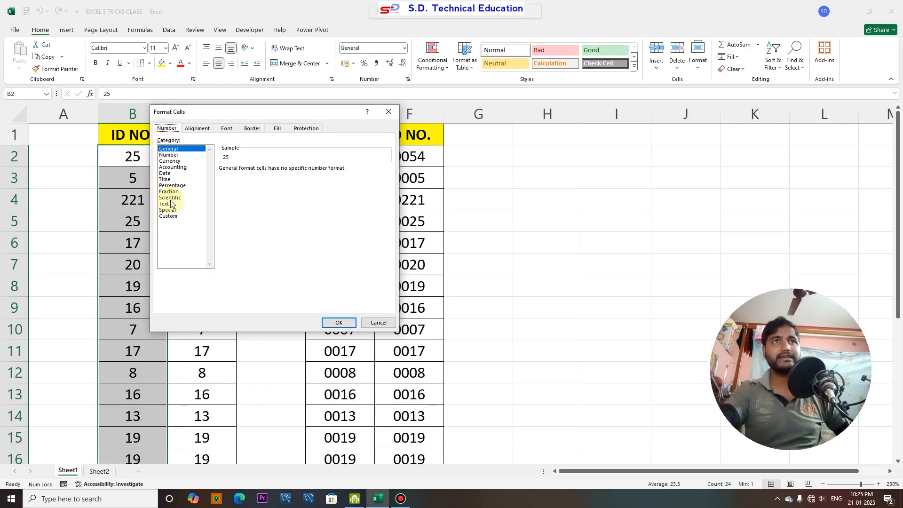
Step: Apply the custom number format 0000 to the selected ID numbers in column B
click(169, 215)
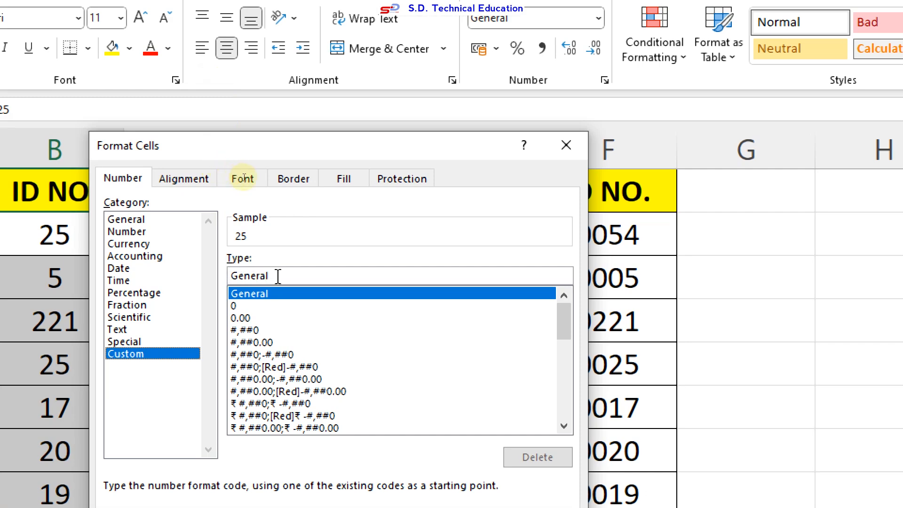
drag(275, 275, 230, 275)
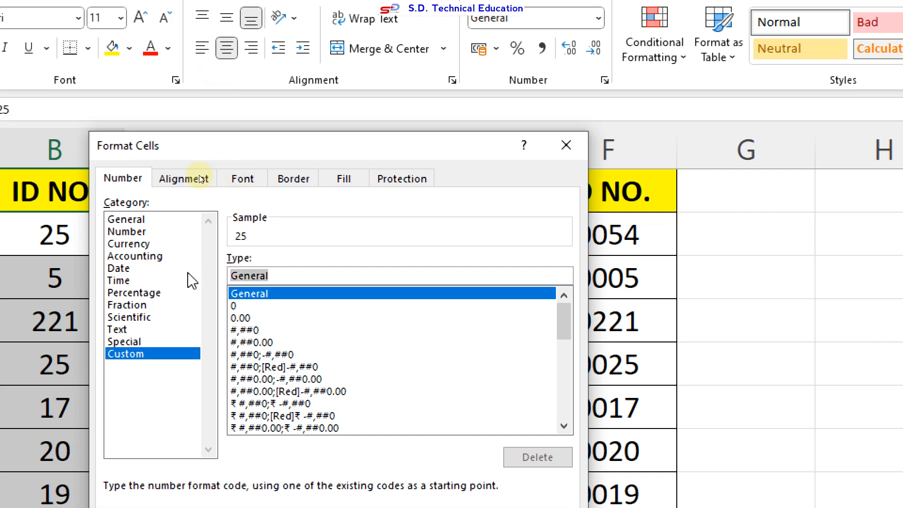
key(BackSpace)
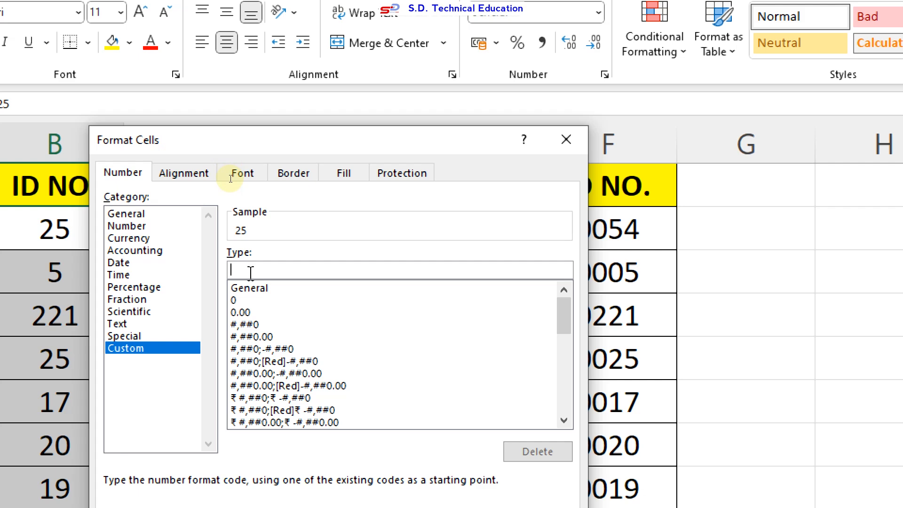
text(0000)
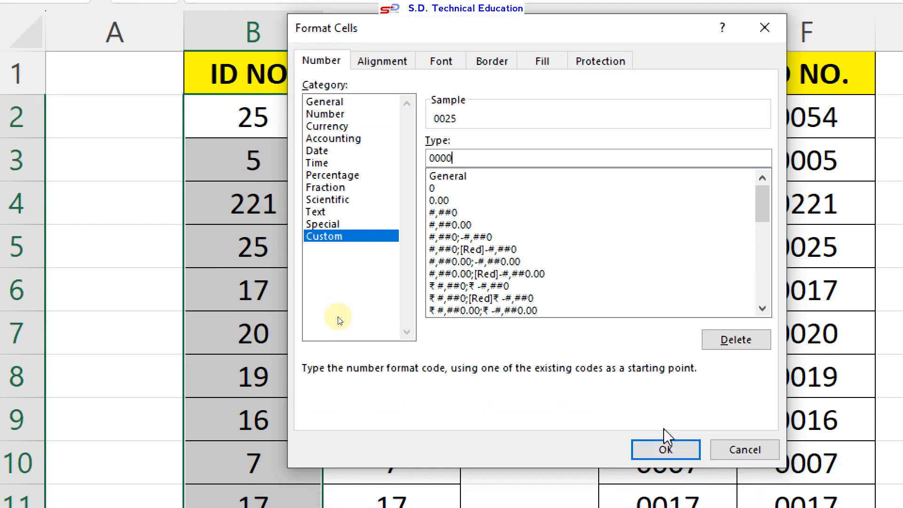
click(666, 447)
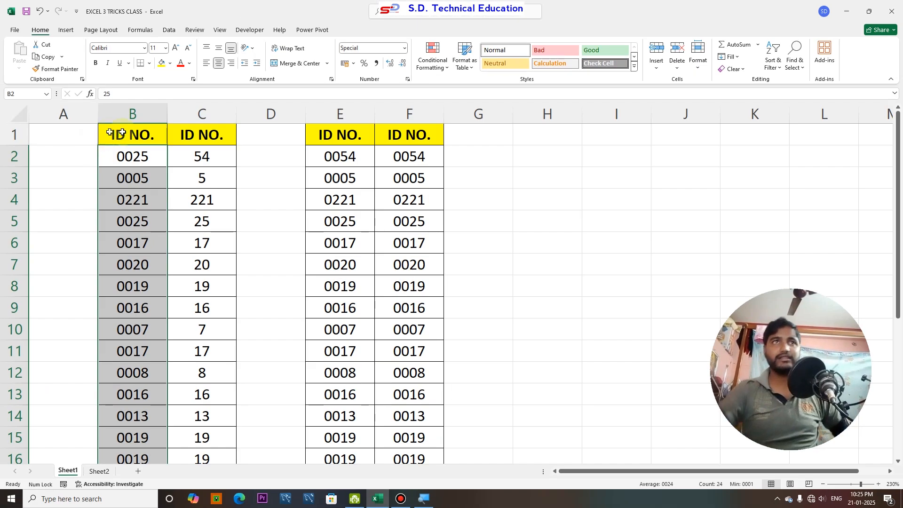
click(276, 122)
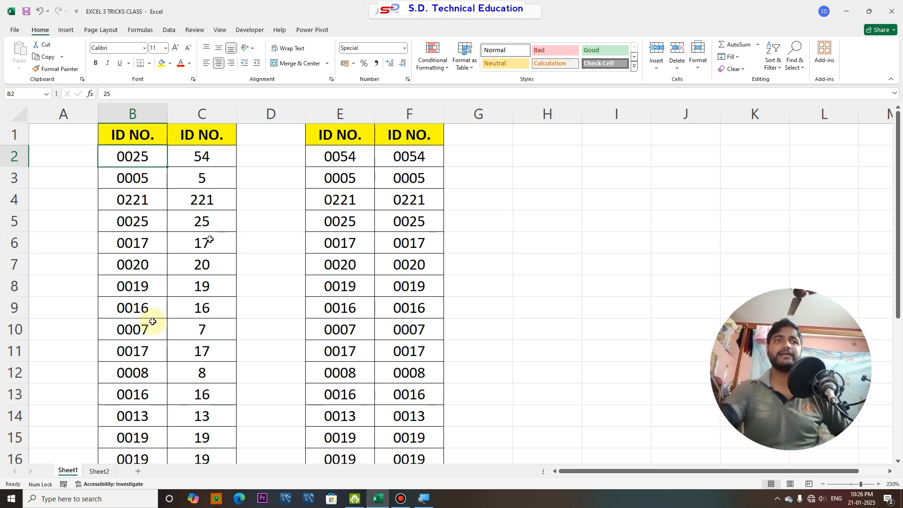
Step: Switch to Sheet2 and examine the attendance table's names and date columns
click(100, 472)
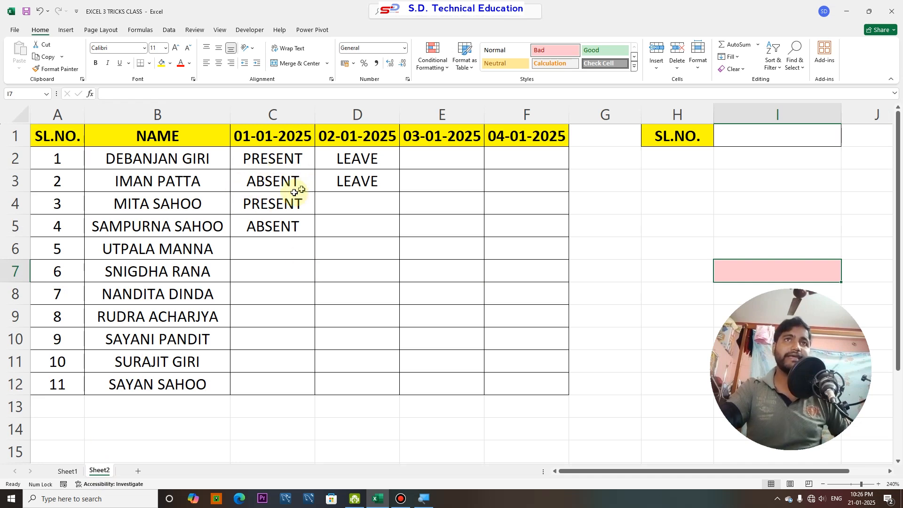
drag(61, 147, 492, 385)
click(483, 318)
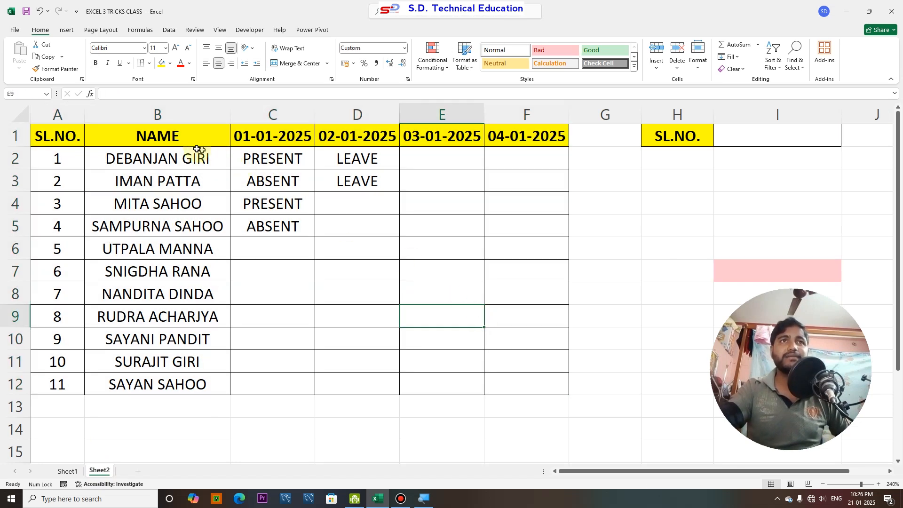
drag(161, 157, 173, 365)
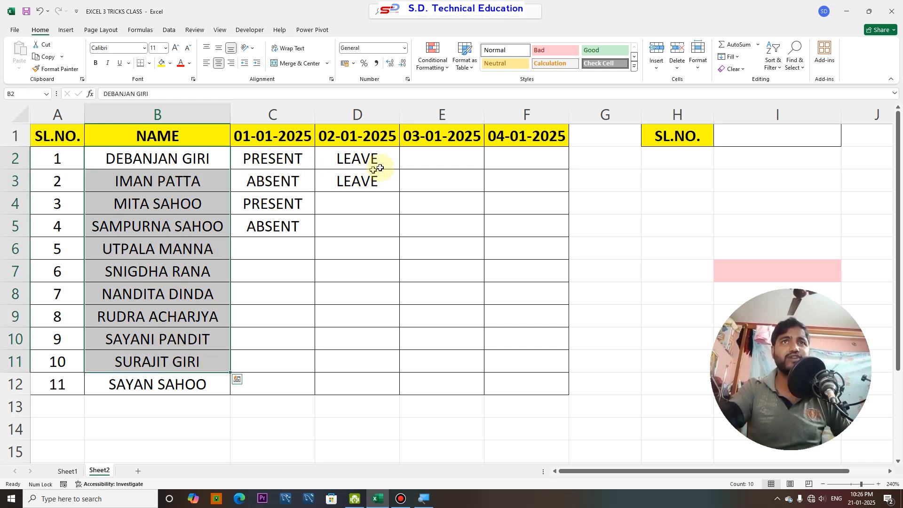
Step: Enter the word present in cell C6 as a manual attendance entry, and clear the cell again
click(281, 245)
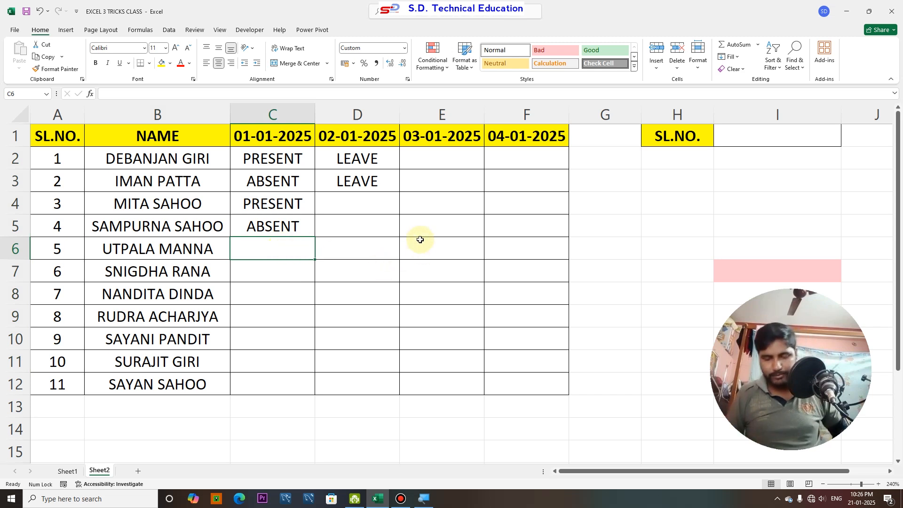
text(prese)
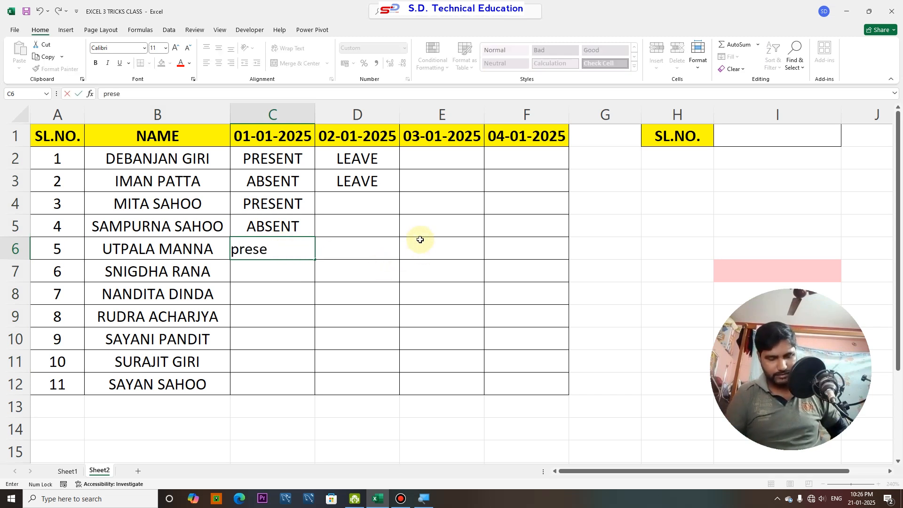
key(Return)
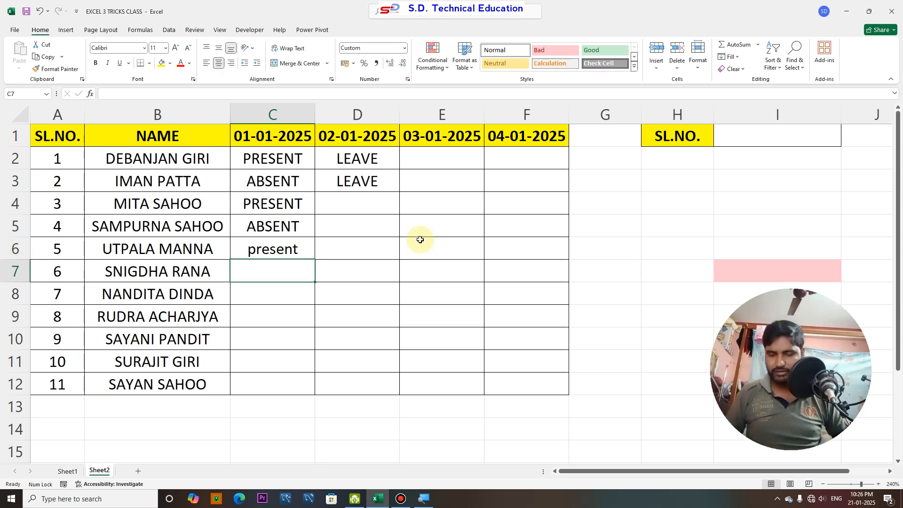
click(279, 251)
key(Delete)
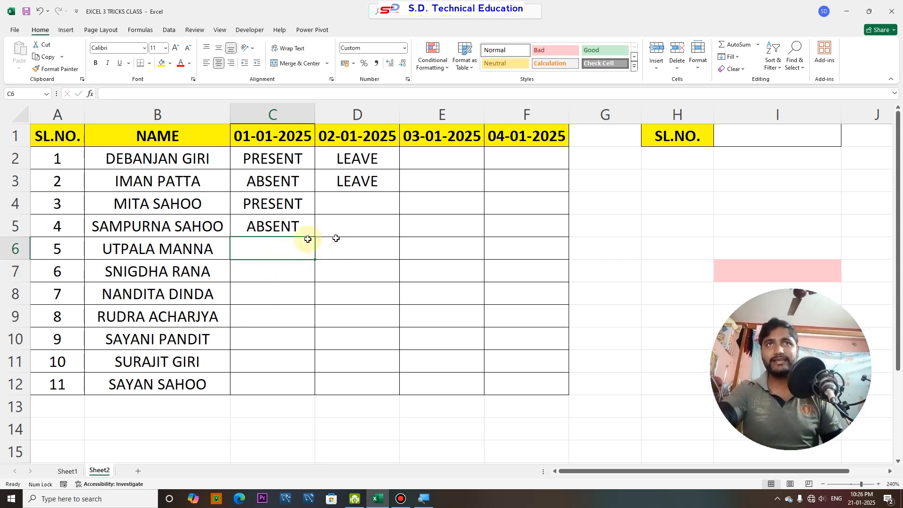
Step: Test the attendance format by entering code 1 in cell C6 and code 2 in cell C7
text(1)
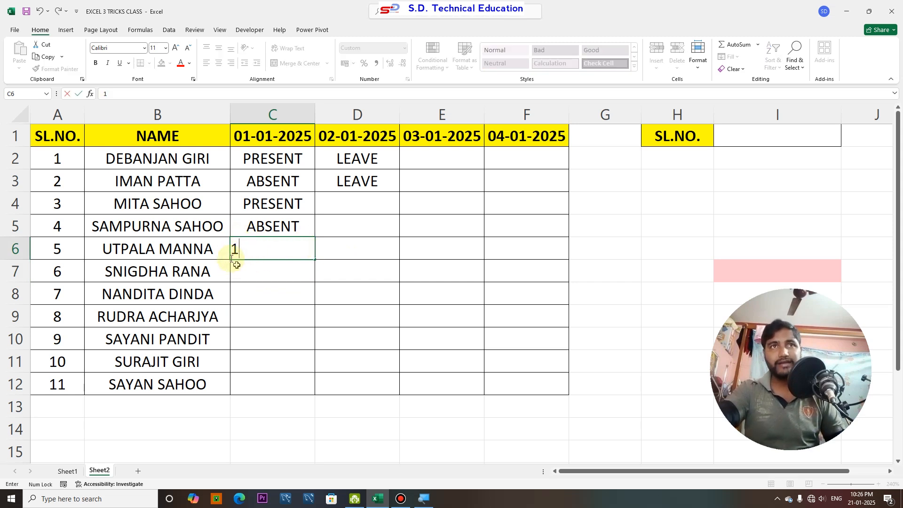
key(Return)
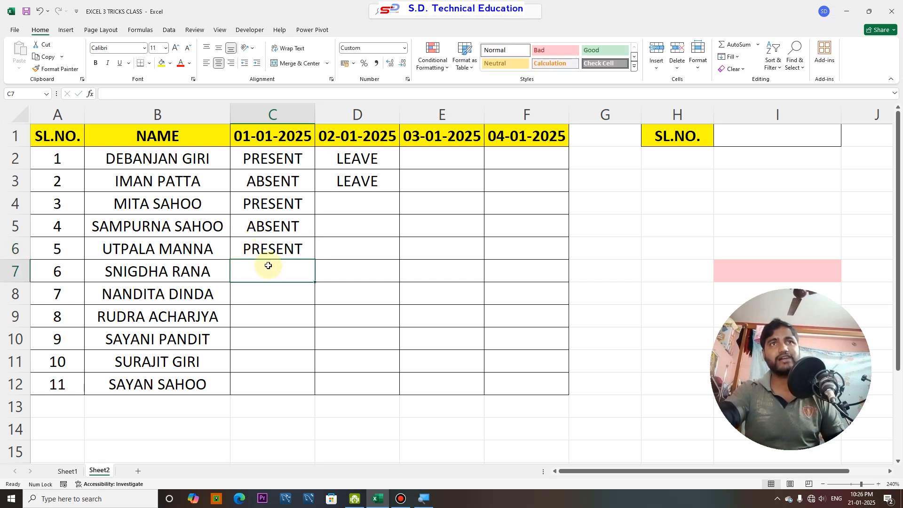
text(2)
key(Return)
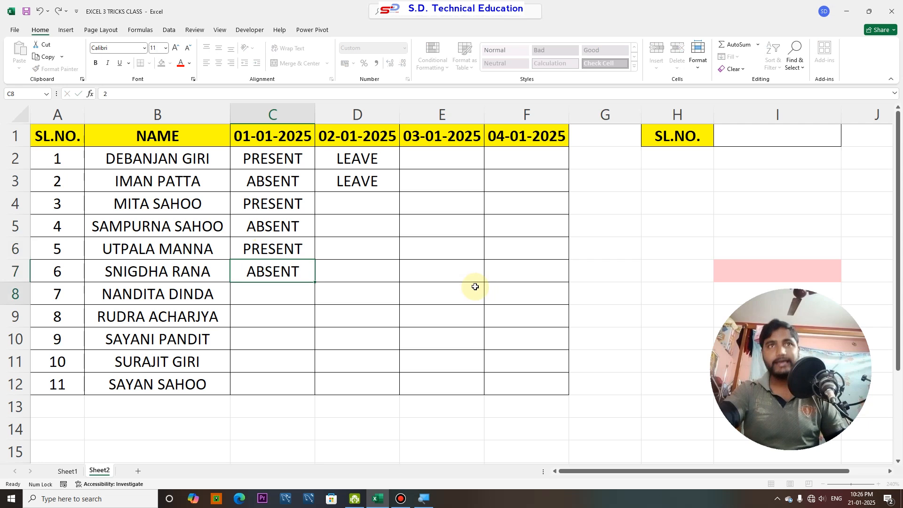
Step: Clear the existing attendance entries in C2:D8
drag(286, 155, 356, 293)
key(Delete)
Step: Test the attendance codes by entering 1, 2 and 0 in cells C2 to C4, and clear the three cells
click(273, 155)
text(1)
key(Return)
text(2)
key(Return)
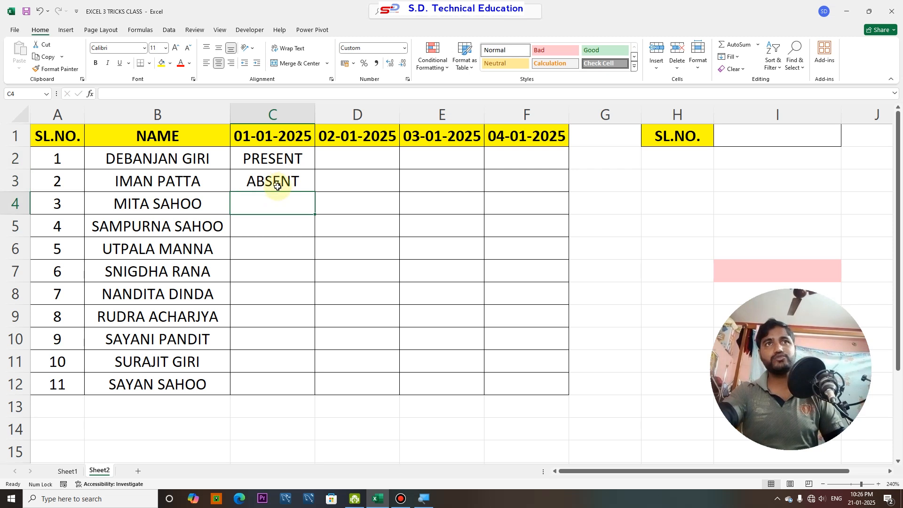
text(0)
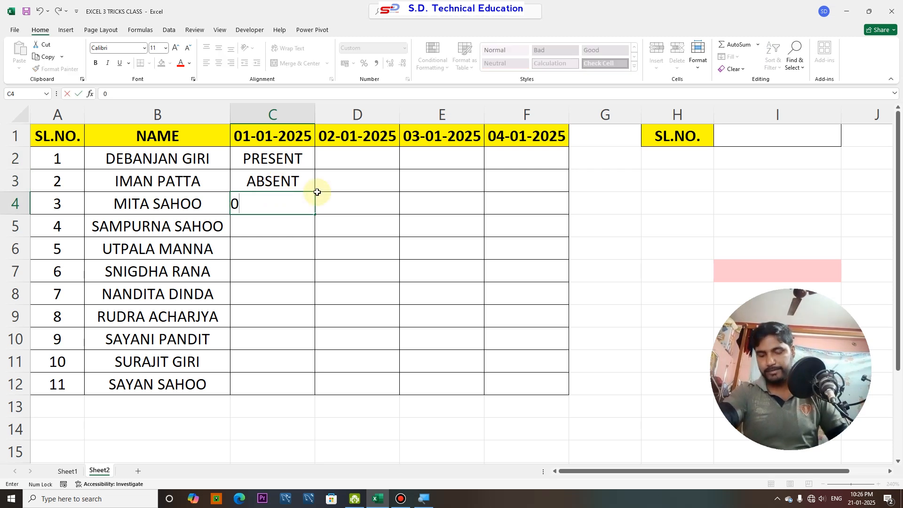
key(Return)
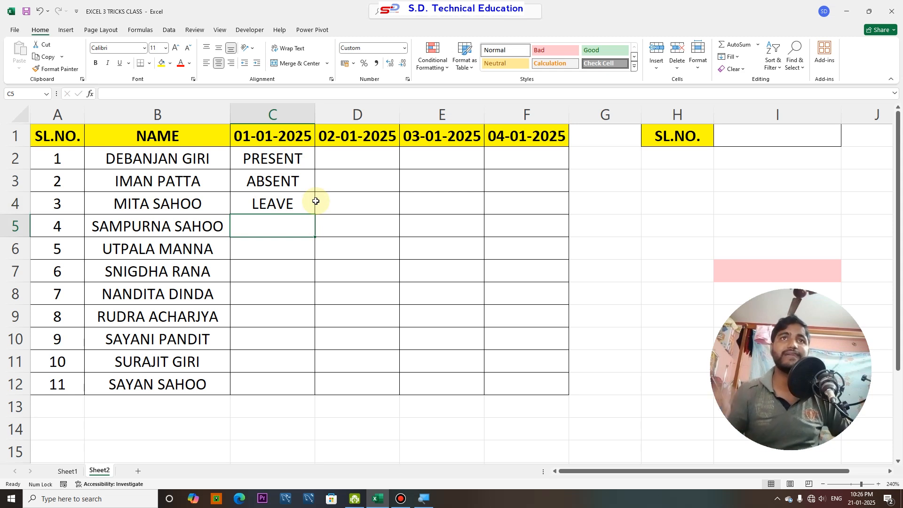
drag(299, 154, 298, 211)
key(Delete)
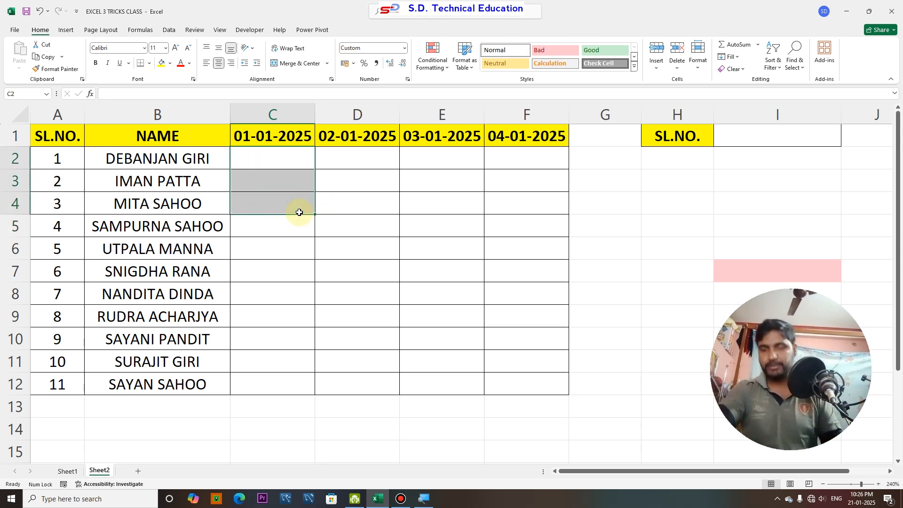
click(325, 202)
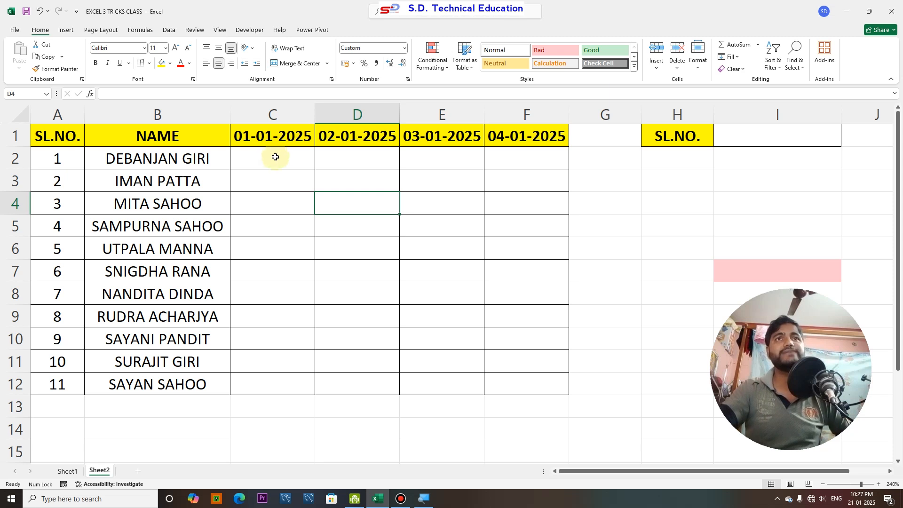
Step: Open the custom number format for the attendance range C2:F12 and clear its existing format code
drag(263, 155, 564, 397)
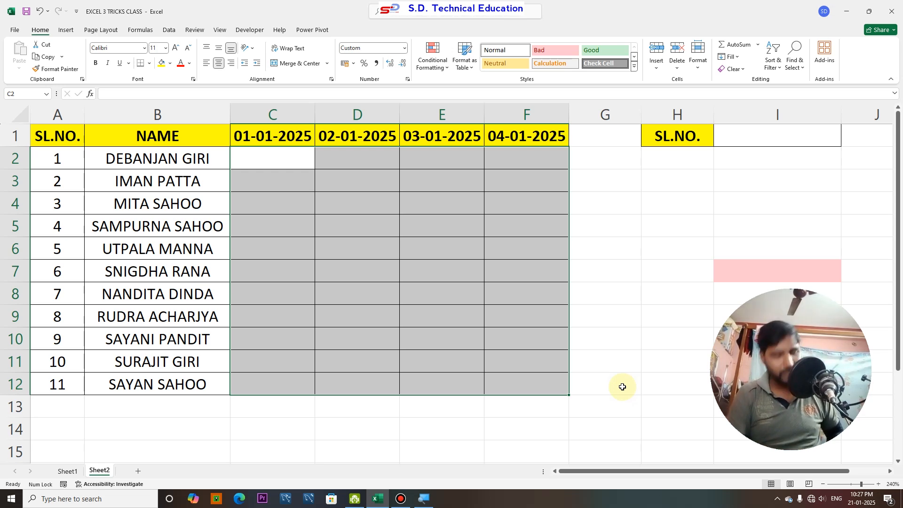
key(ctrl+1)
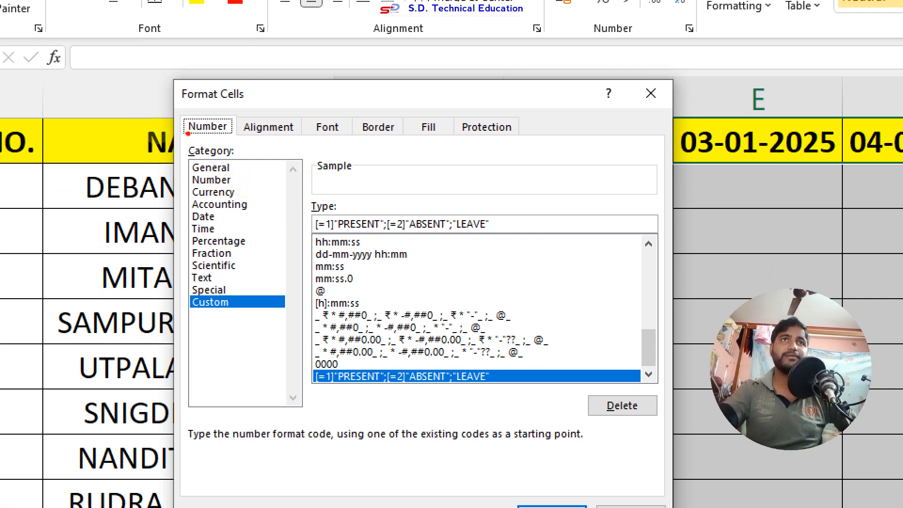
drag(183, 105, 230, 106)
drag(185, 138, 222, 141)
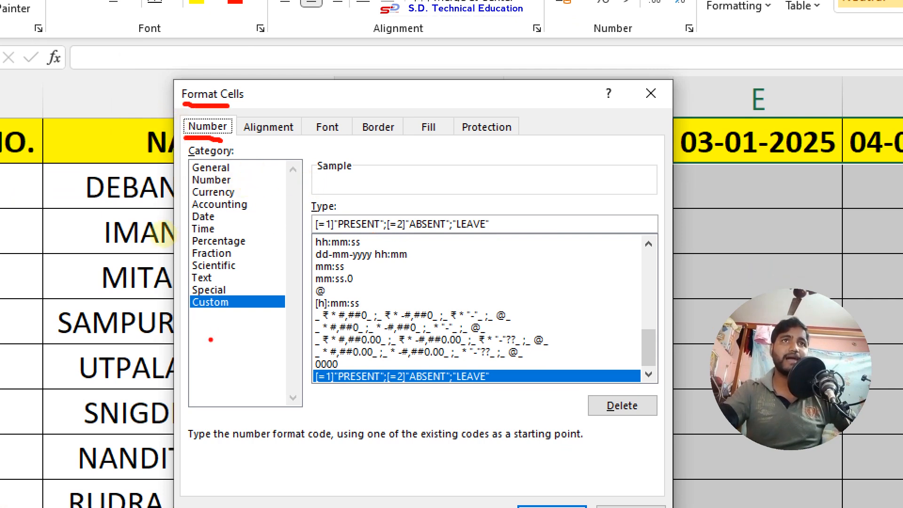
drag(193, 309, 228, 311)
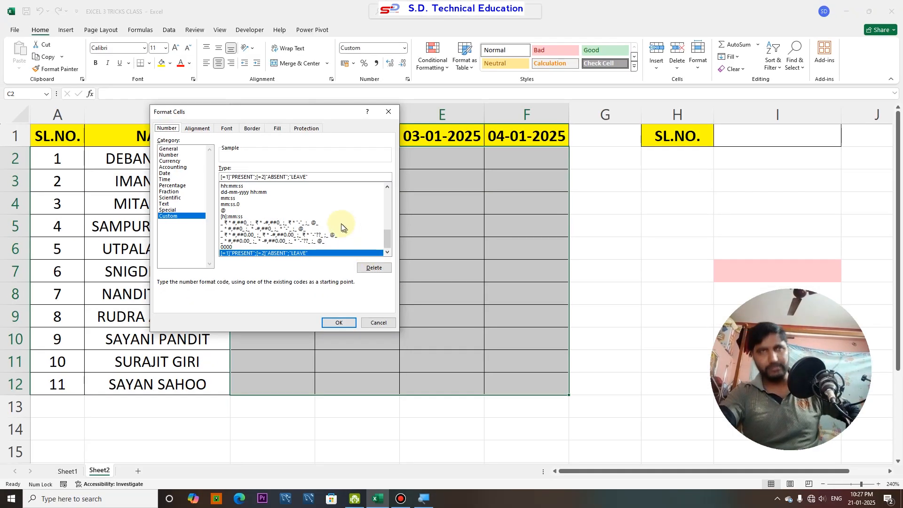
drag(312, 177, 221, 176)
key(BackSpace)
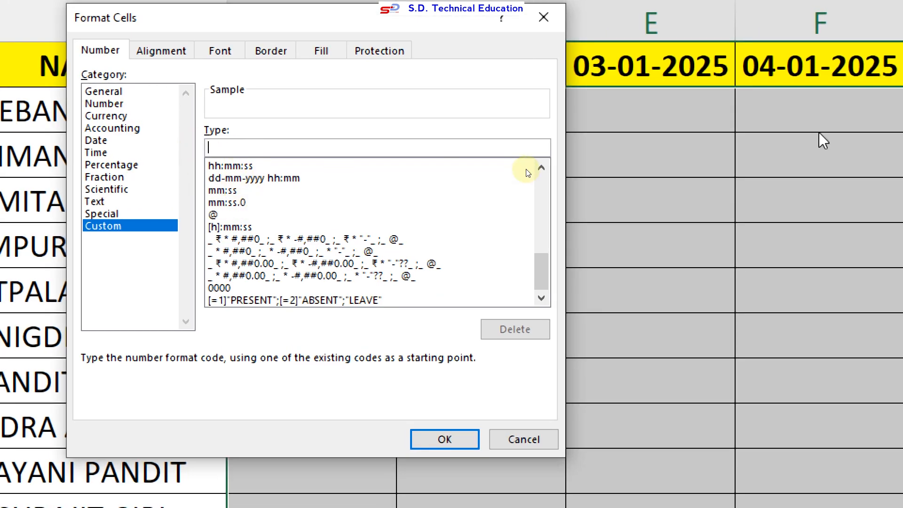
Step: Begin the custom format code with the condition [=1]"present"; for code 1
text([=1)
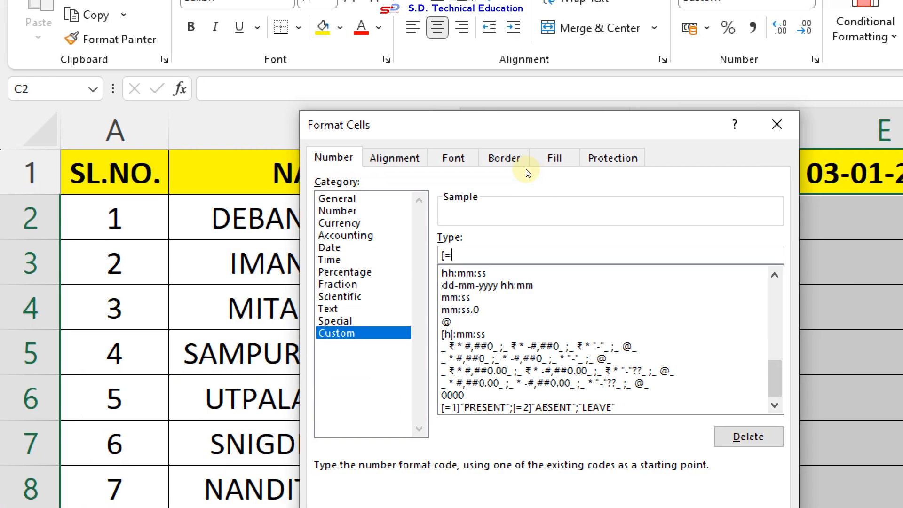
text(])
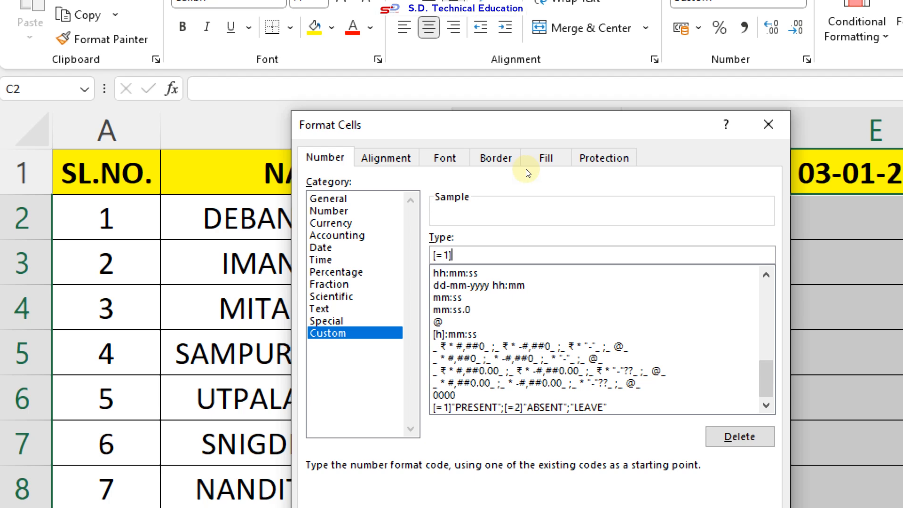
text(")
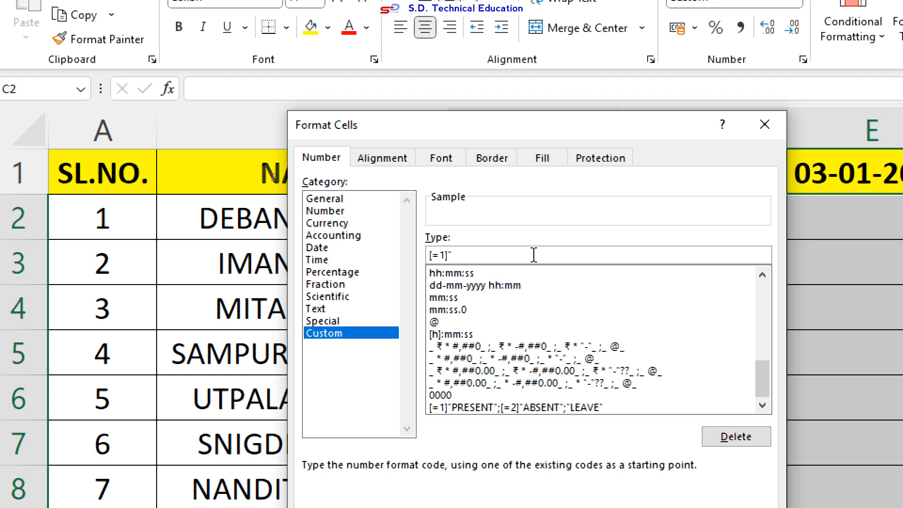
text(present)
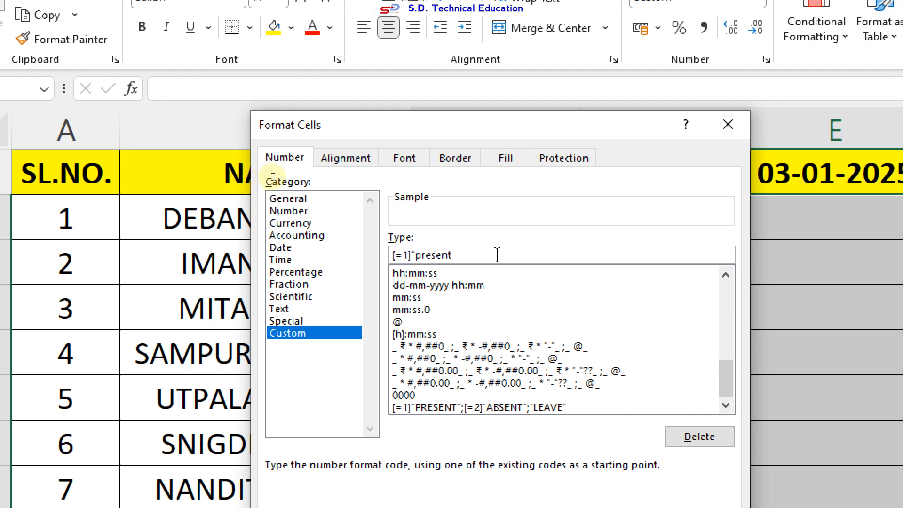
text(")
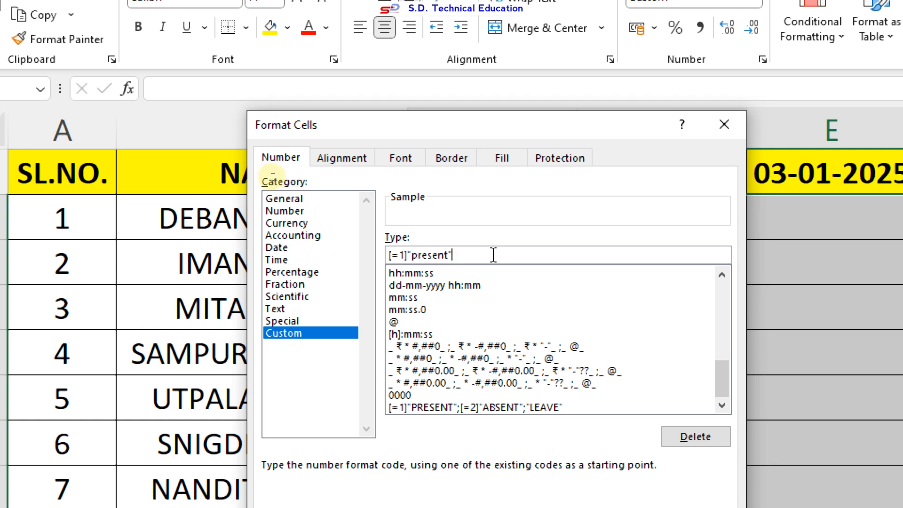
text(;)
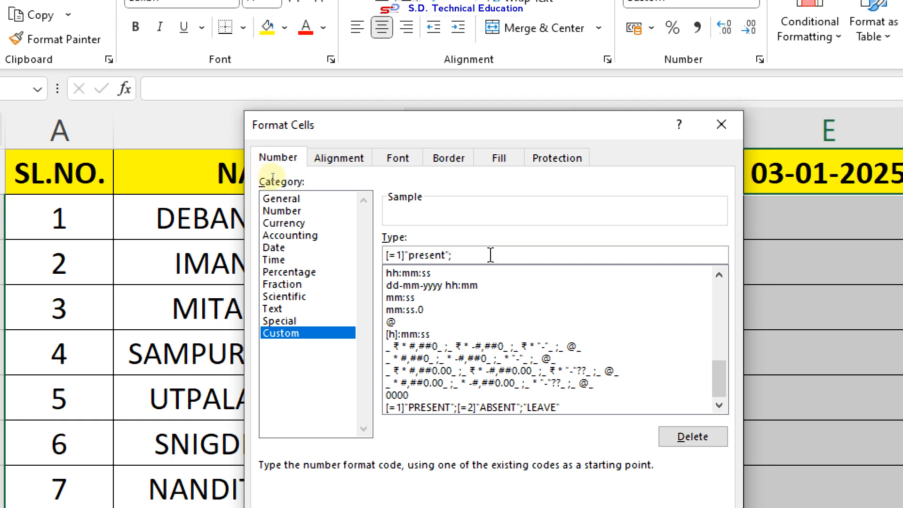
Step: Add the second condition [=2]"absent"; to the custom format code
text([)
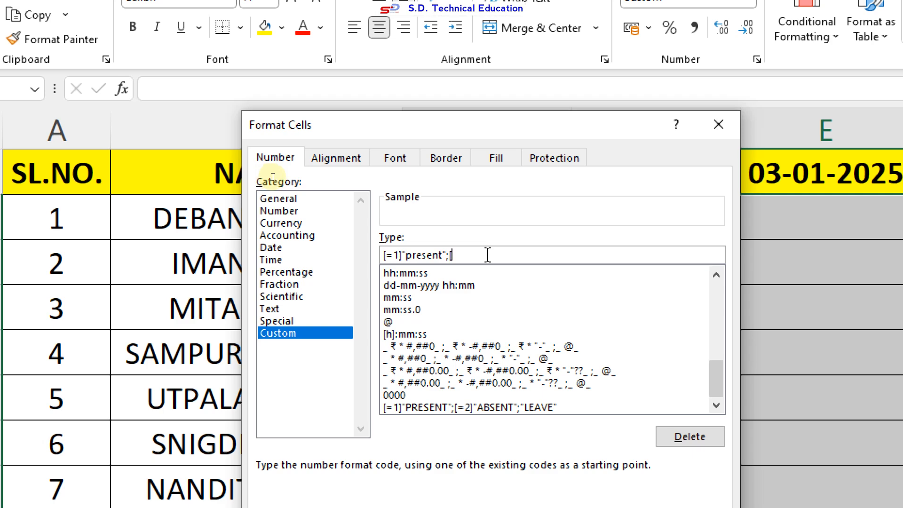
text(=2)
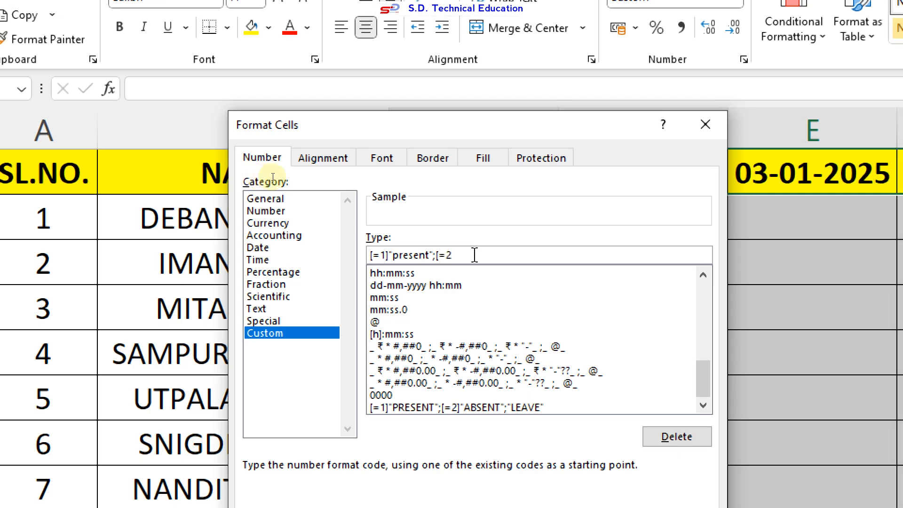
text(])
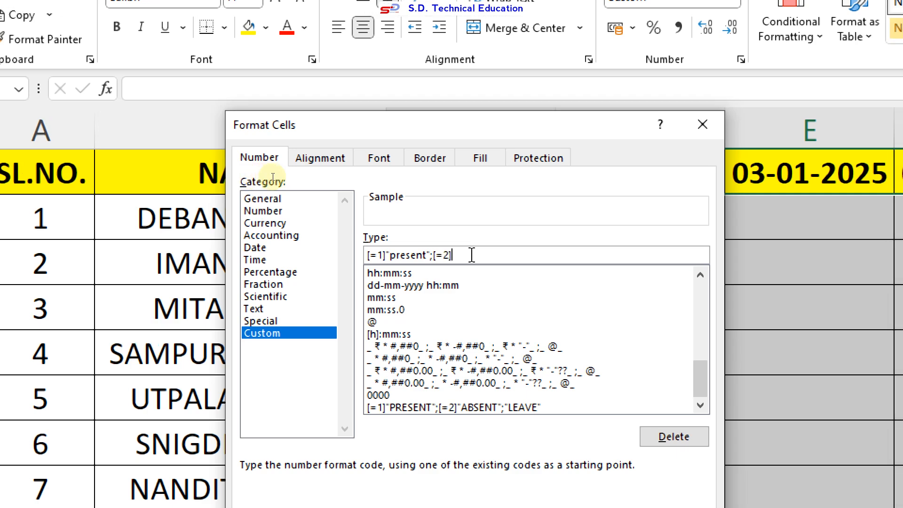
text(")
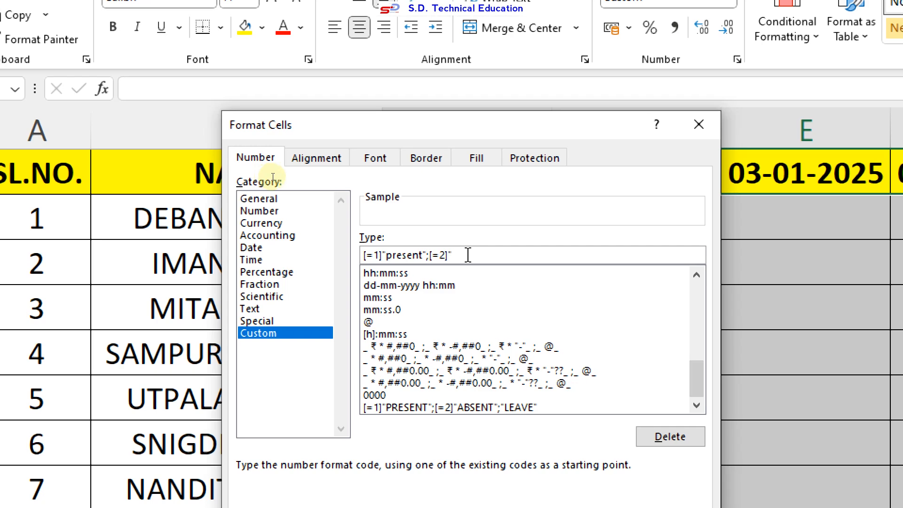
text(absent)
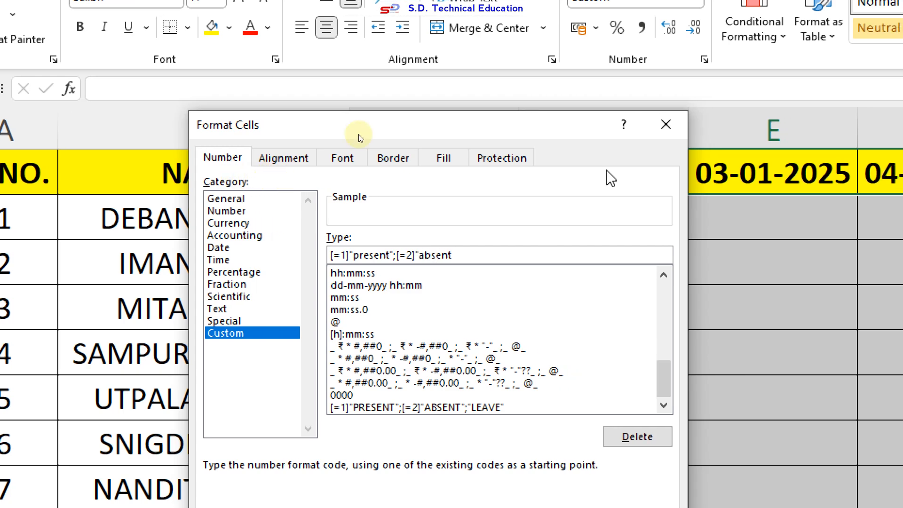
text(";)
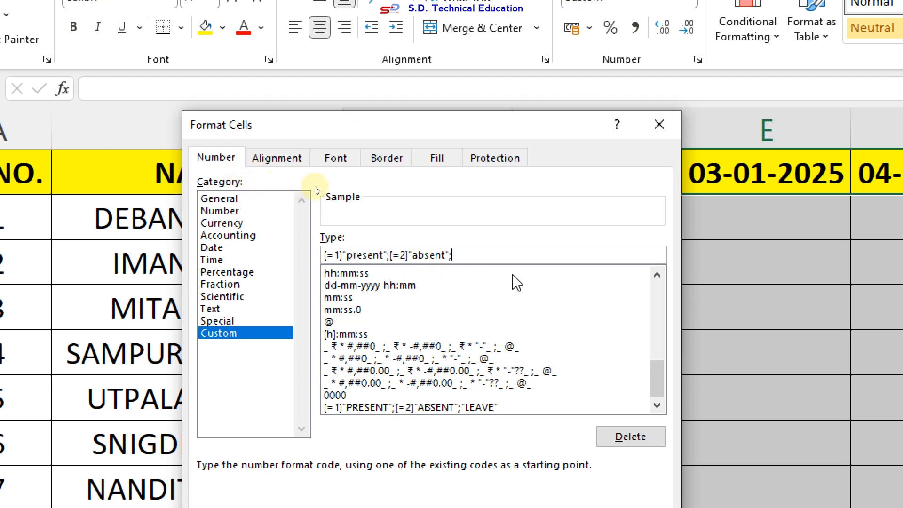
Step: Complete the custom format code with "leave" for all other values and apply it to the attendance range
text("leave)
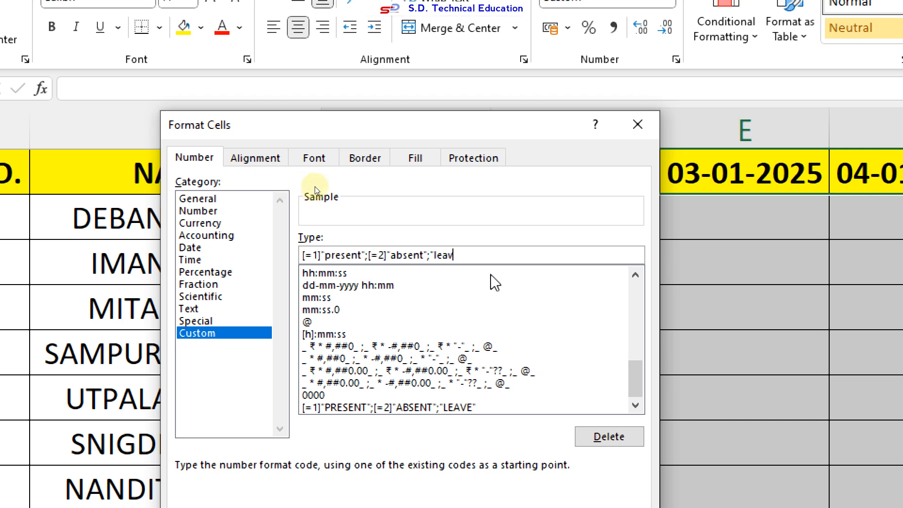
text(")
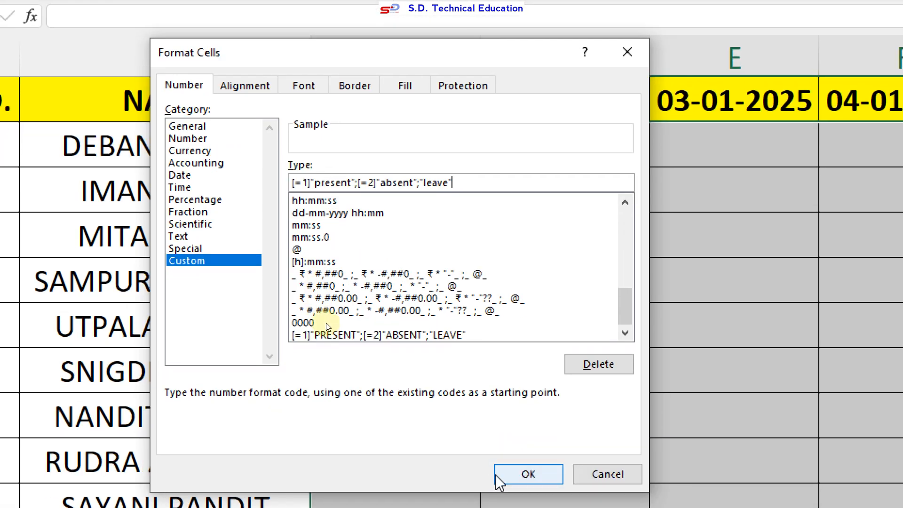
click(526, 475)
Step: Test the new format by filling C2 as present and C3 as absent, and entering codes 3, 4 and 3 in C4 to C6
click(421, 154)
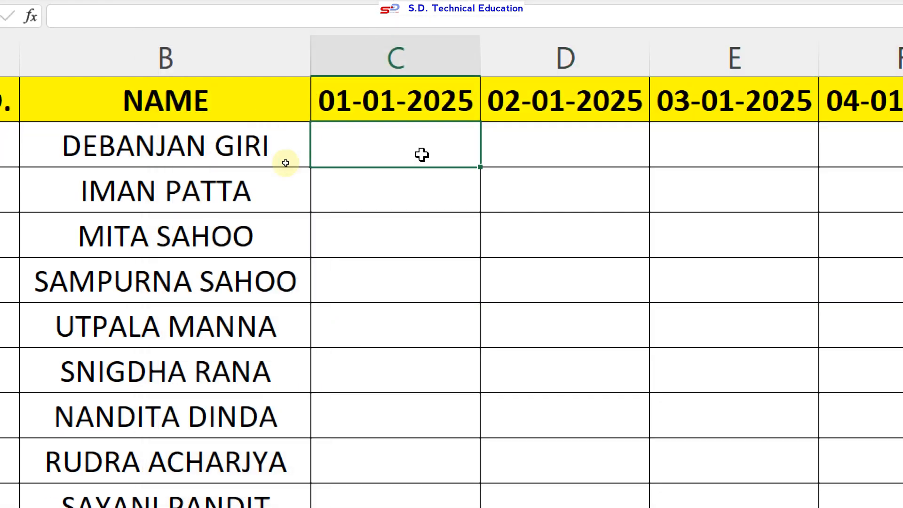
text(present)
key(Return)
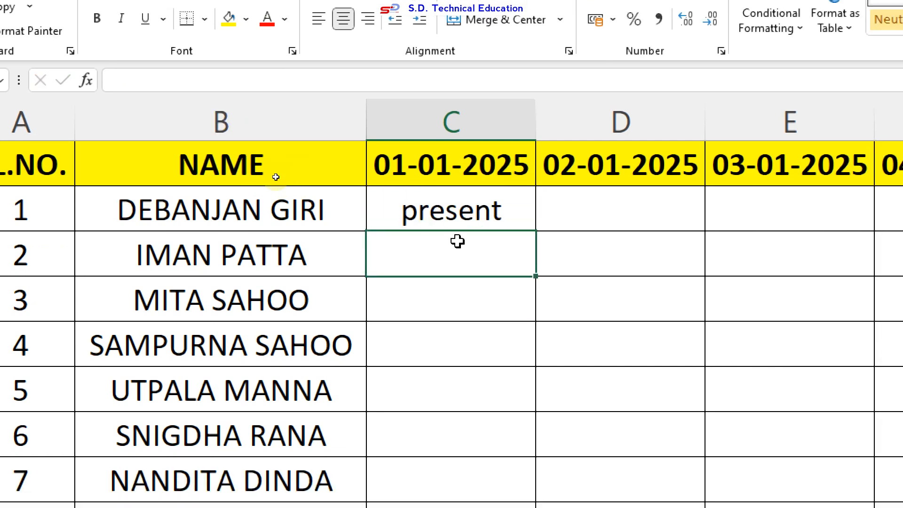
text(absent)
key(Return)
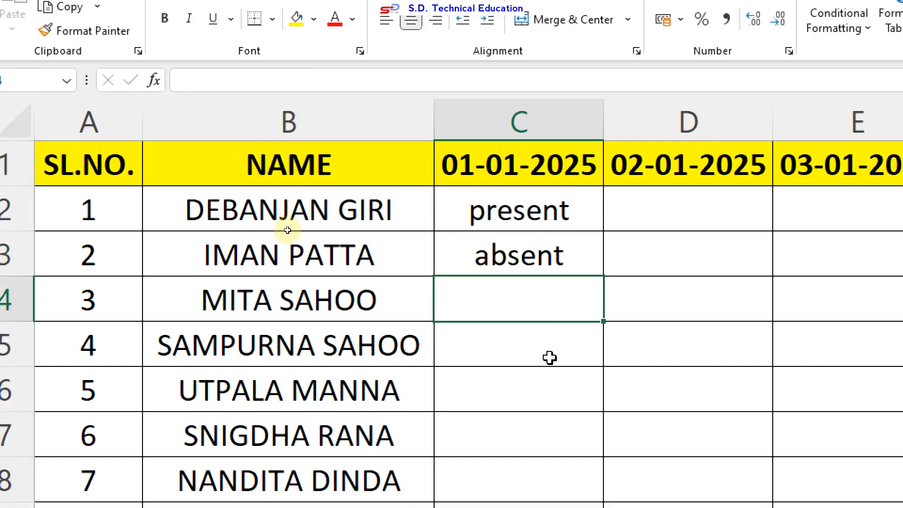
text(3)
key(Return)
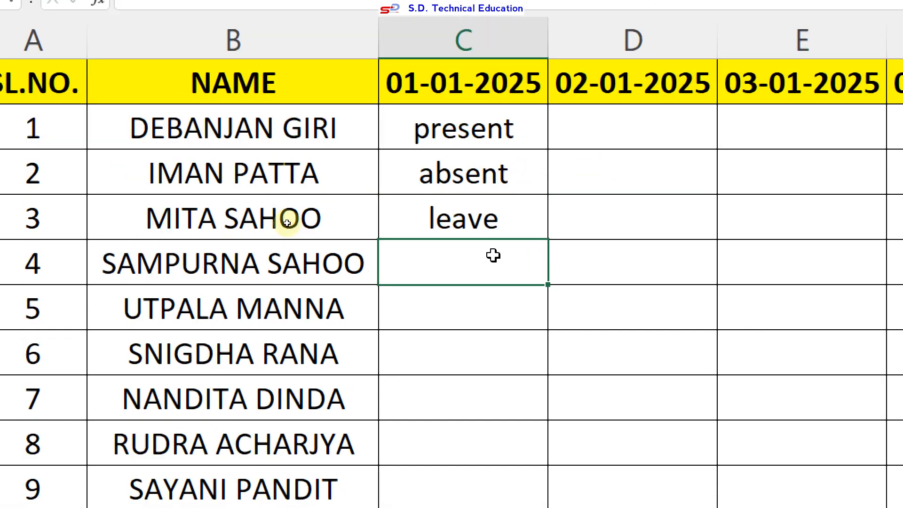
text(4)
key(Return)
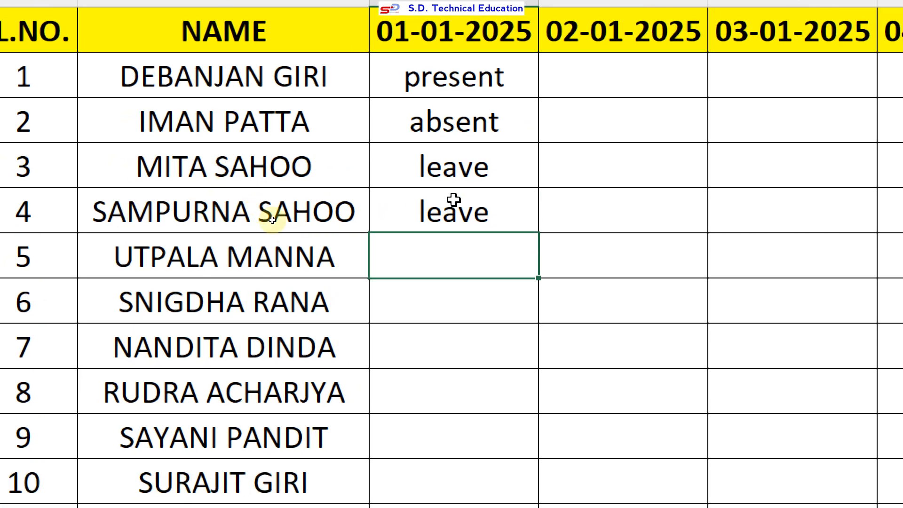
text(3)
key(Return)
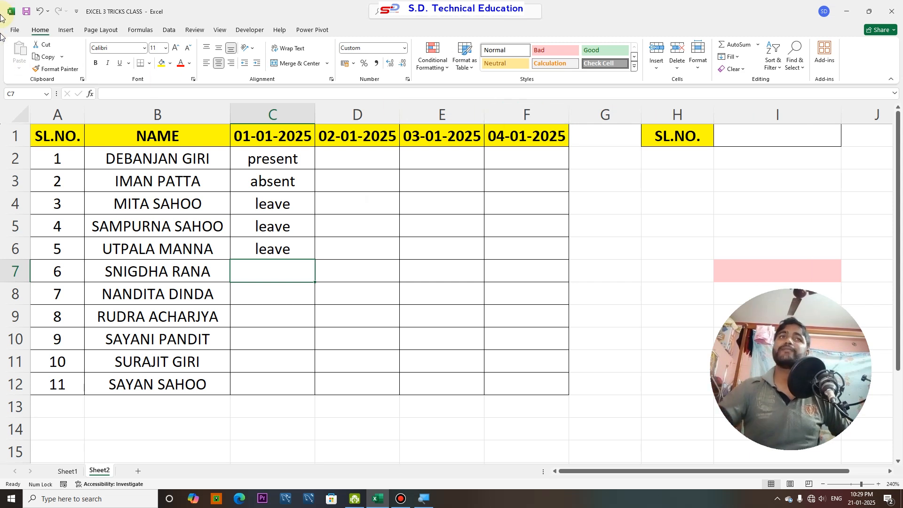
click(49, 133)
mouse_move(49, 132)
mouse_down()
mouse_move(202, 264)
mouse_move(352, 363)
mouse_move(462, 377)
mouse_move(445, 381)
mouse_move(497, 393)
mouse_up()
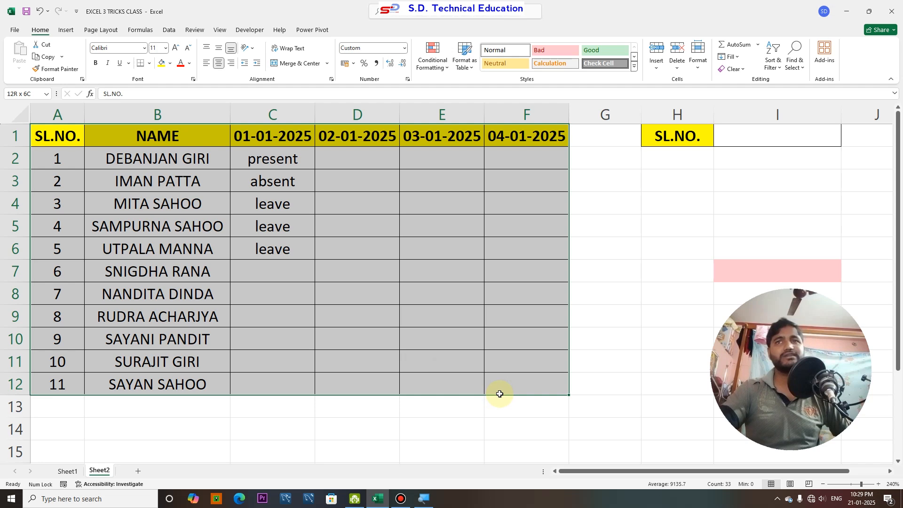
click(52, 155)
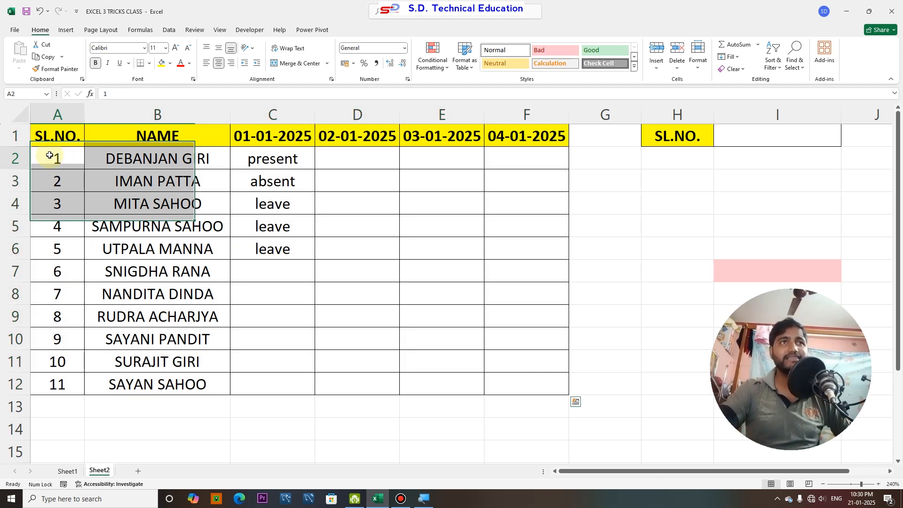
click(53, 181)
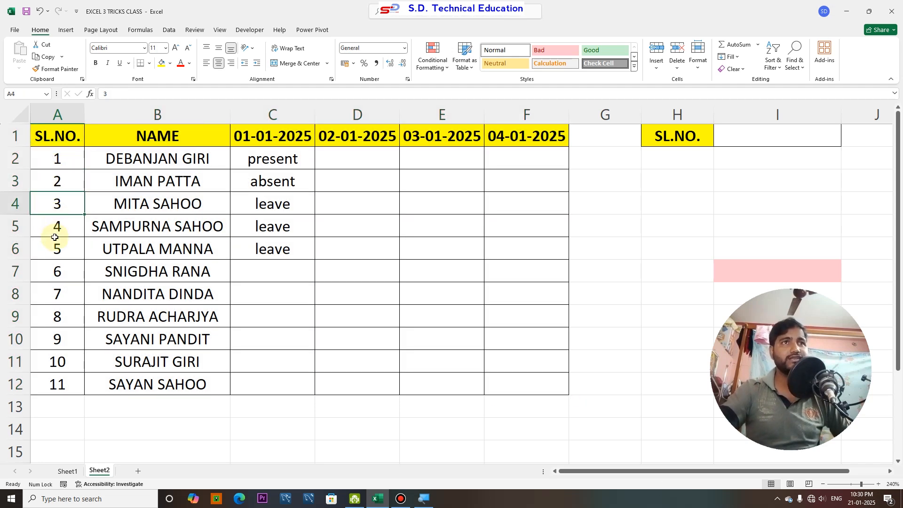
Step: Enter serial number 5 in lookup cell I1 and center it horizontally
click(657, 139)
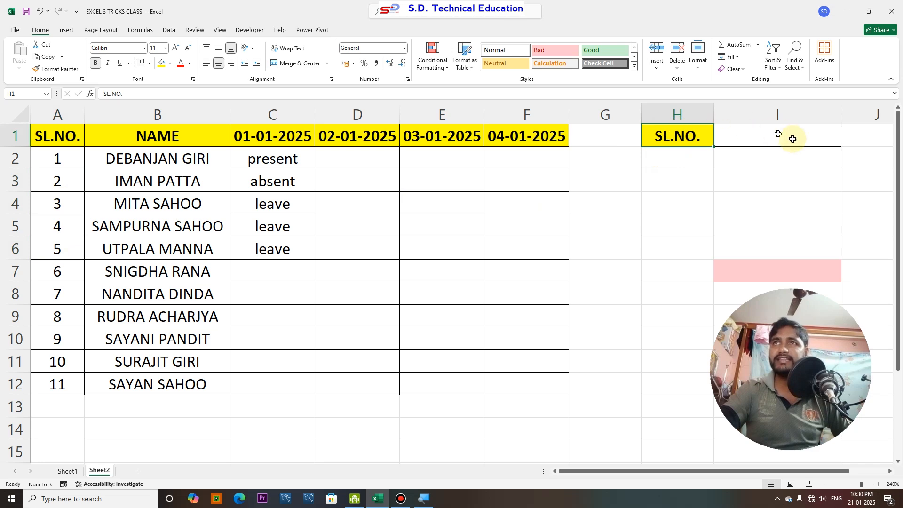
click(762, 140)
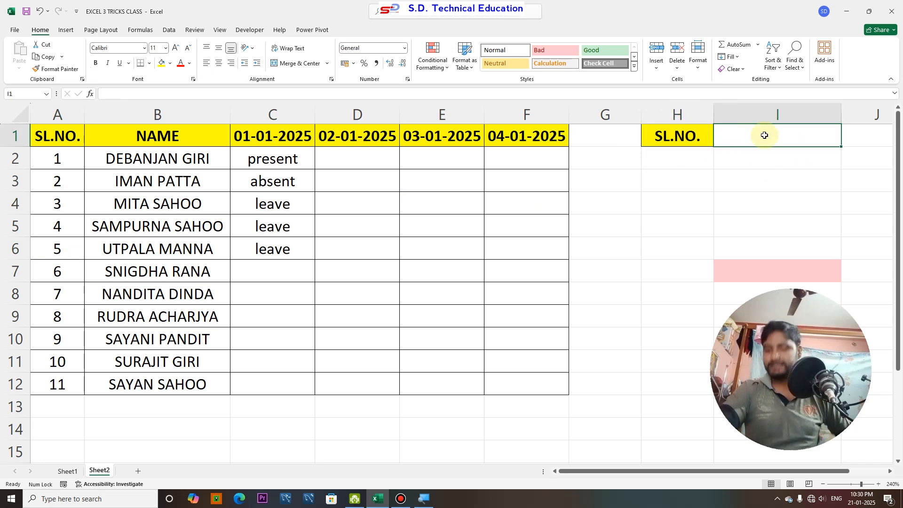
text(5)
key(Return)
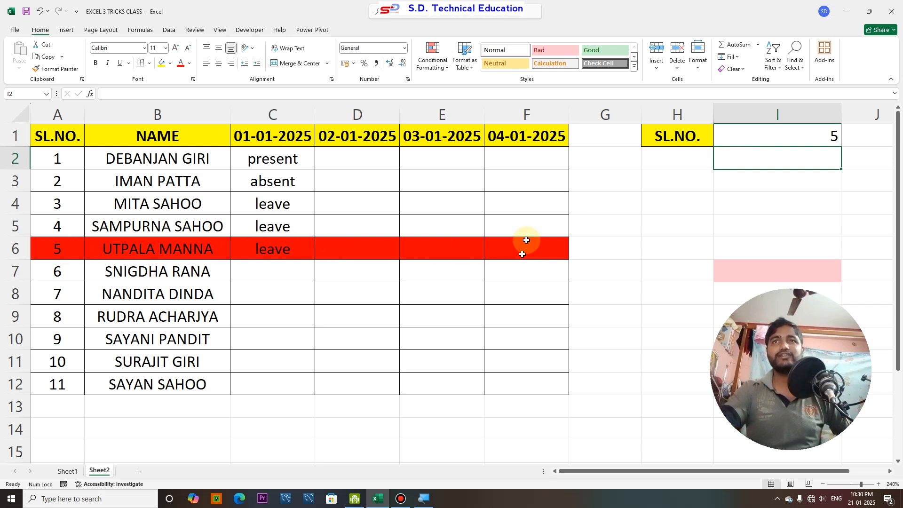
click(802, 139)
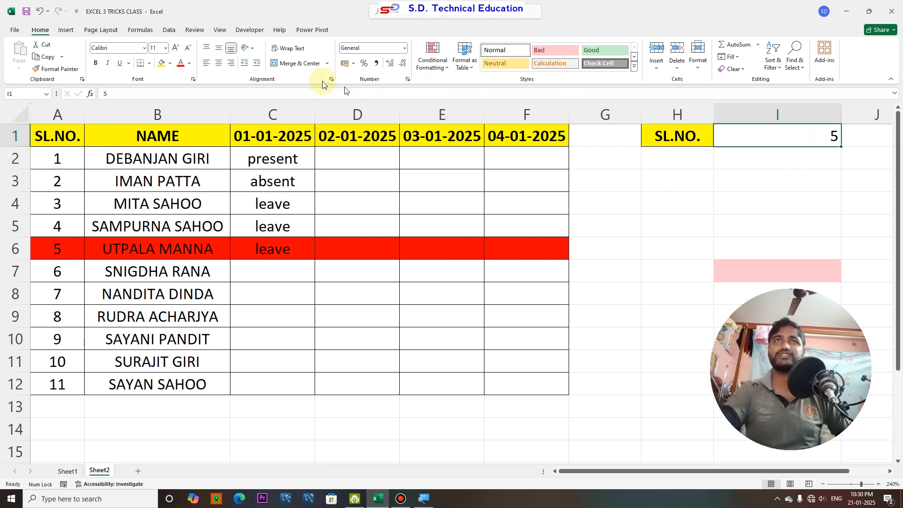
click(218, 63)
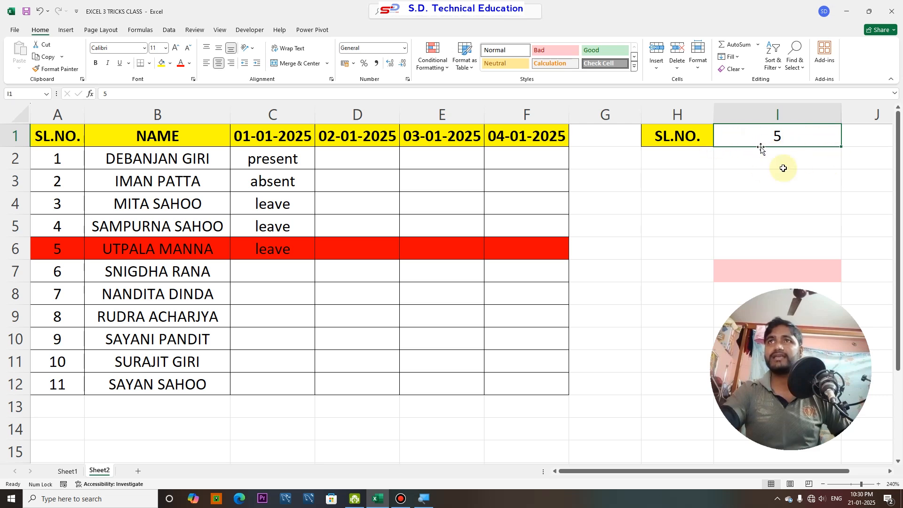
Step: Change the serial number in lookup cell I1 to 1
text(1)
key(Return)
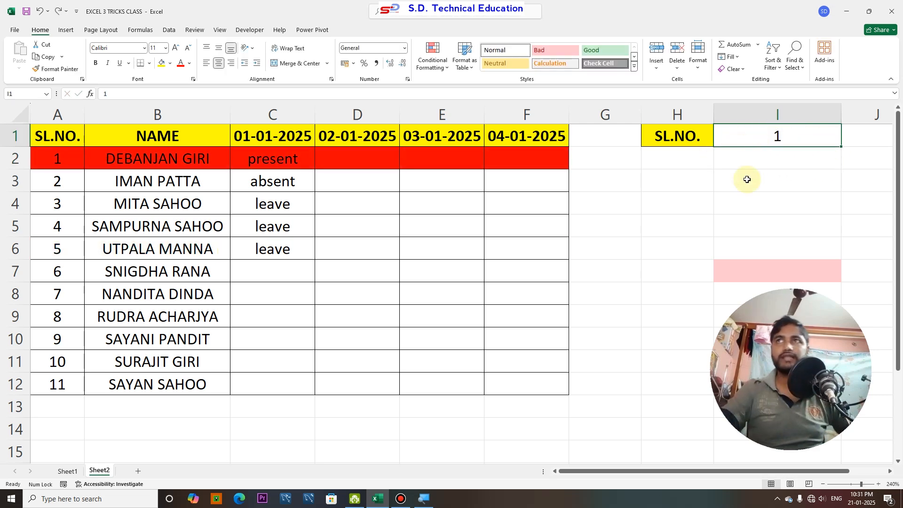
click(747, 140)
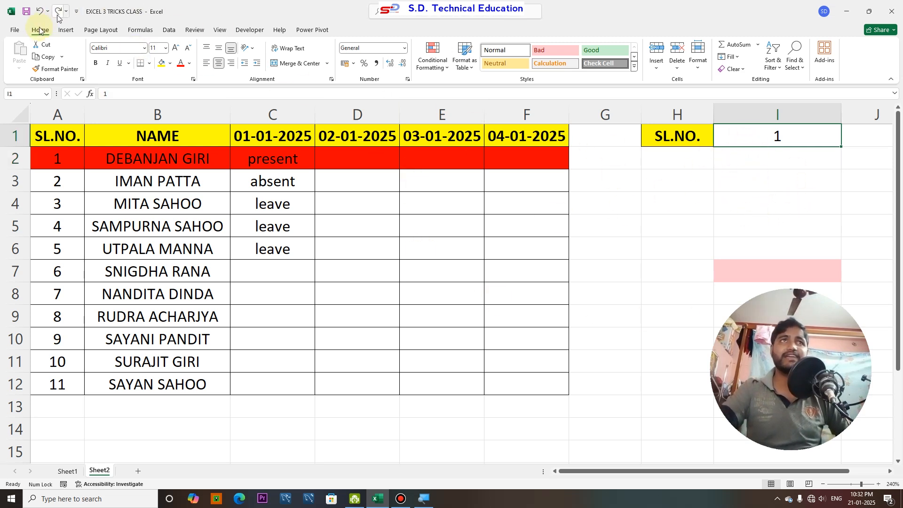
Step: Clear the conditional formatting rules from the entire sheet
click(433, 60)
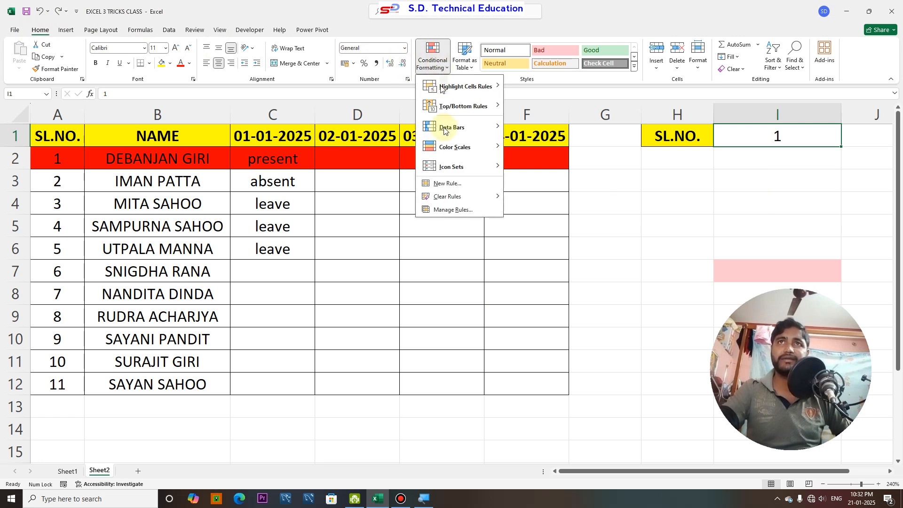
mouse_move(453, 196)
click(564, 210)
click(687, 200)
Step: Change the serial number in lookup cell I1 to 2
click(781, 138)
text(2)
key(Return)
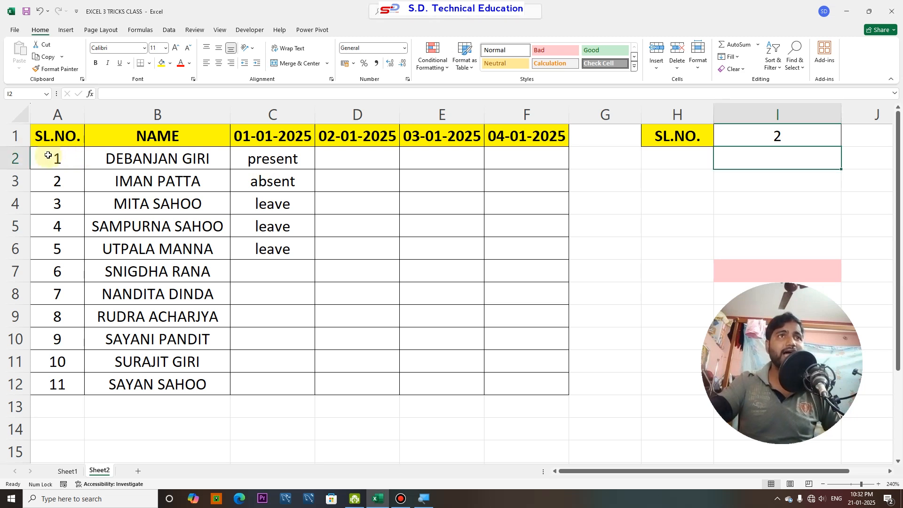
Step: Create a formula-based conditional formatting rule for table range A2:F12 with the formula =$A2=$I$1
drag(48, 155, 541, 384)
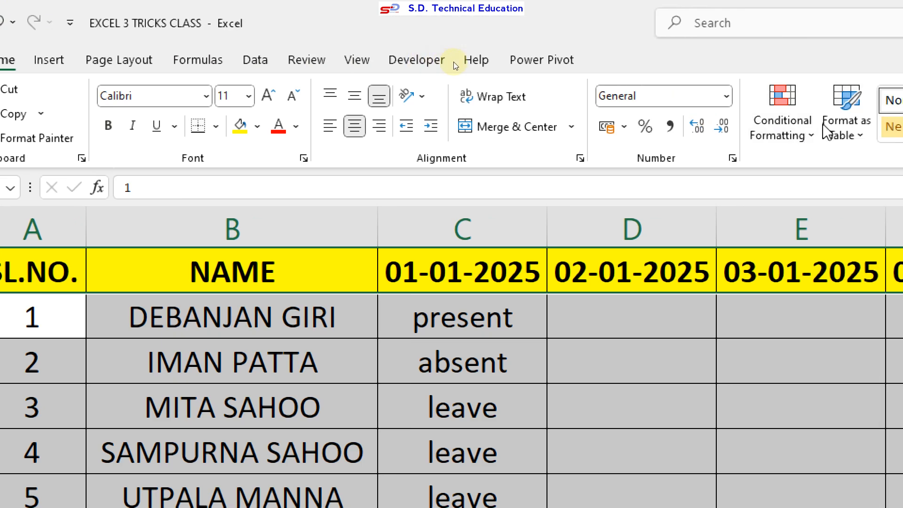
click(577, 133)
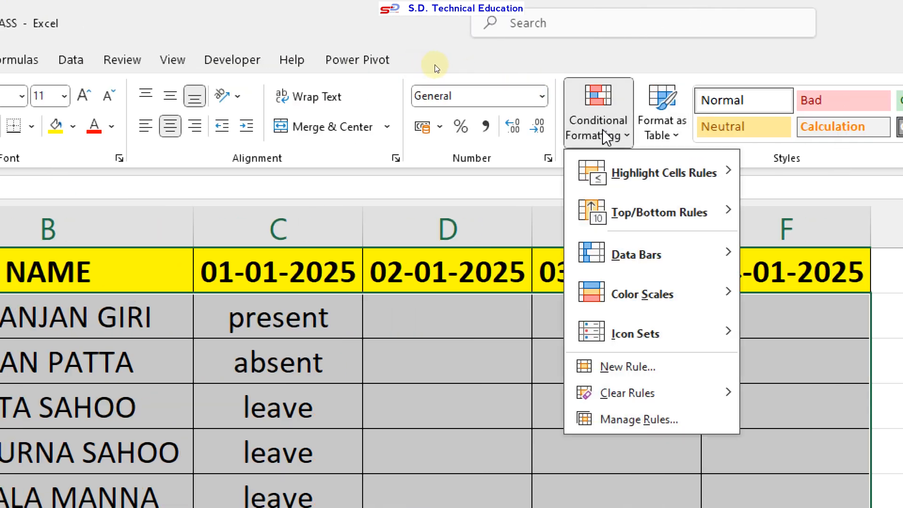
click(635, 368)
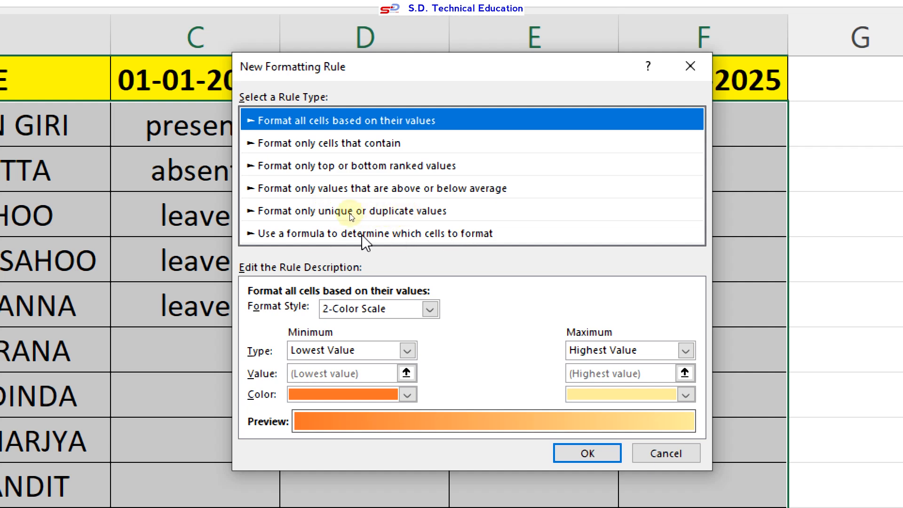
click(391, 235)
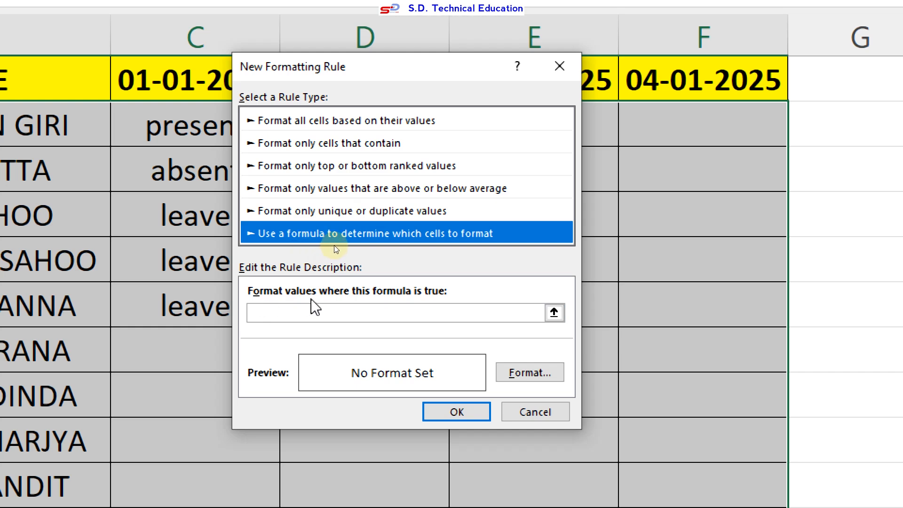
click(278, 313)
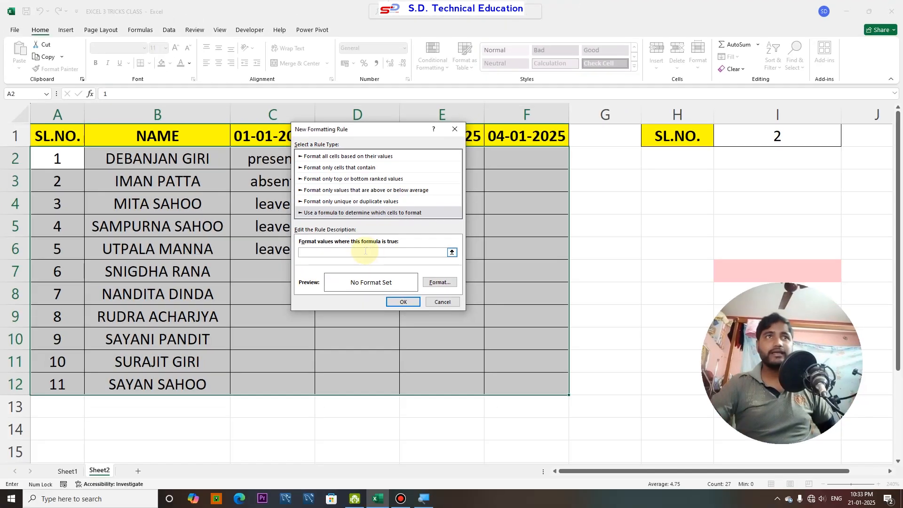
click(59, 159)
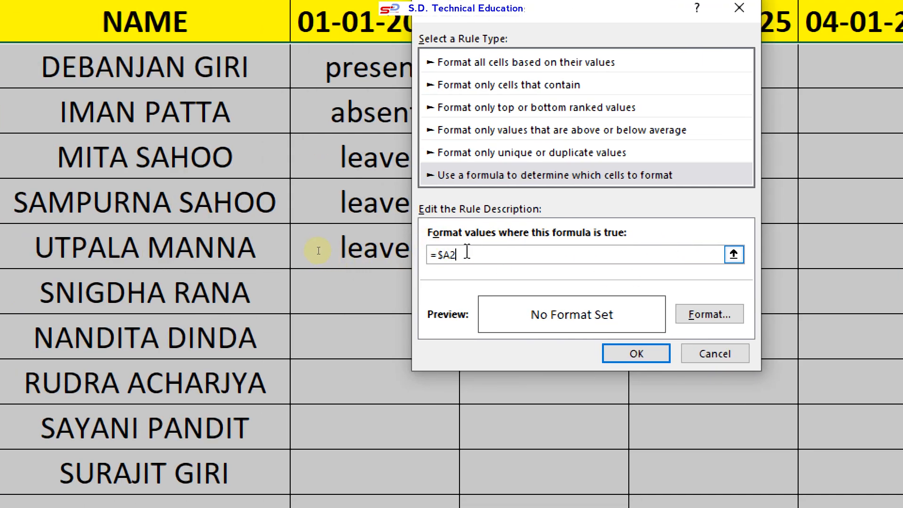
text(=)
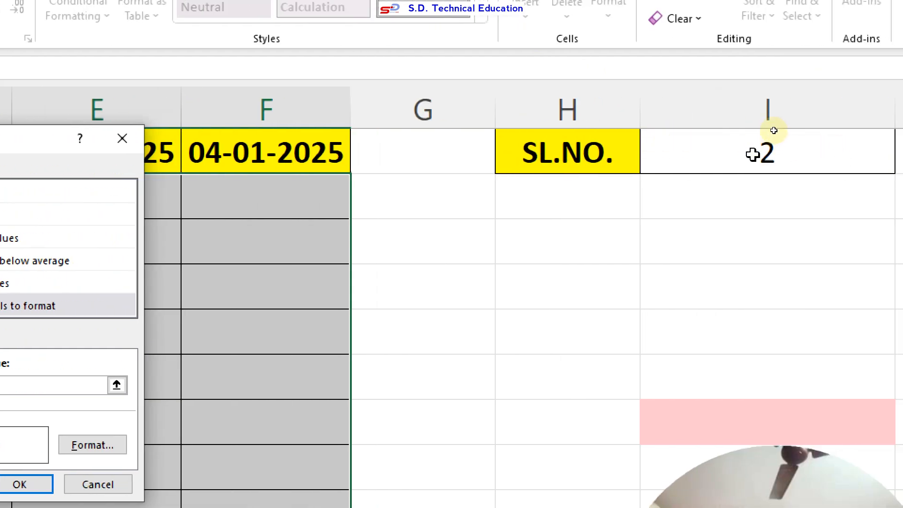
click(774, 153)
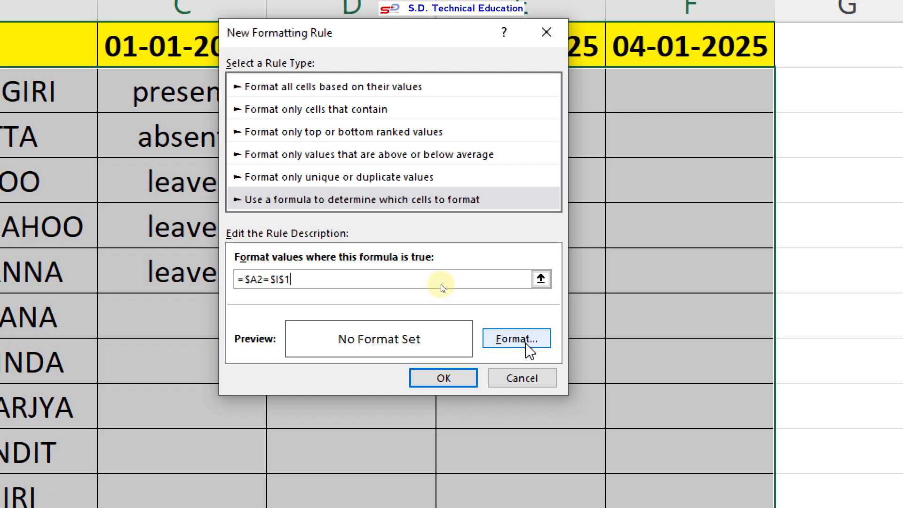
Step: Give the rule a red fill with white font color and apply it to the table
click(516, 339)
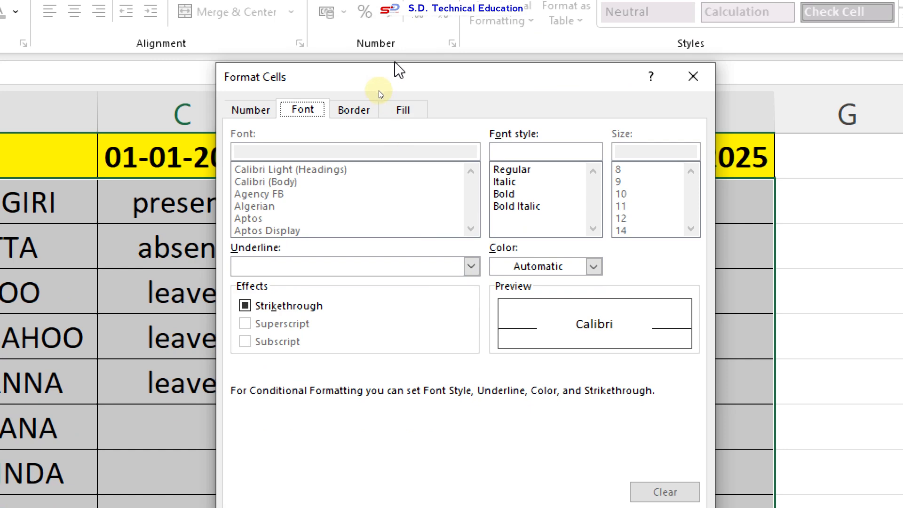
click(402, 188)
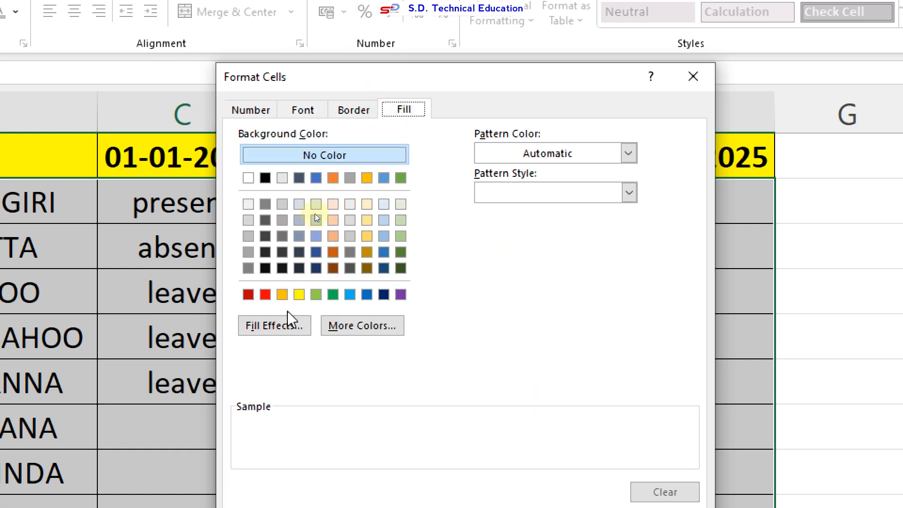
click(265, 295)
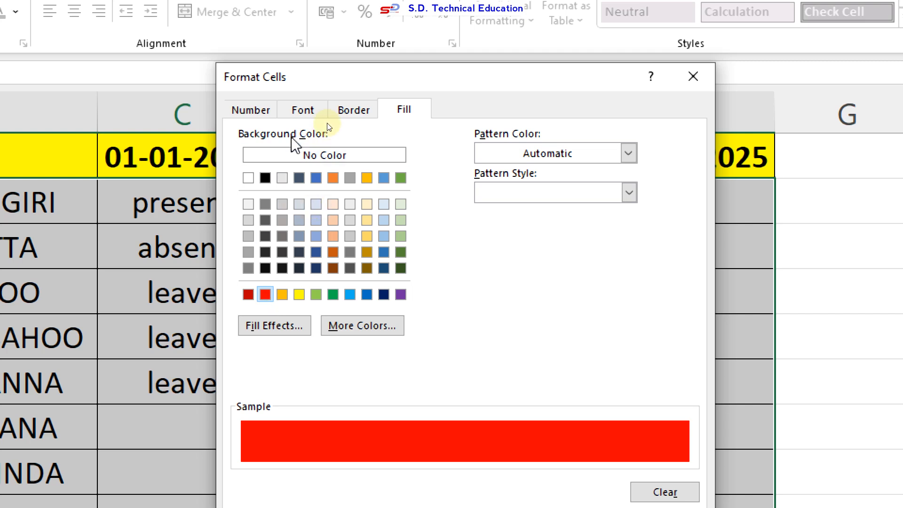
click(307, 112)
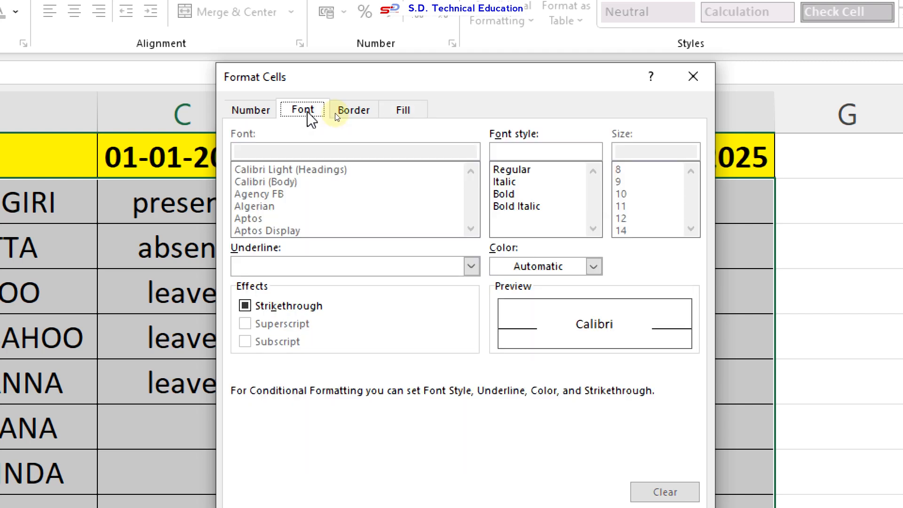
click(594, 267)
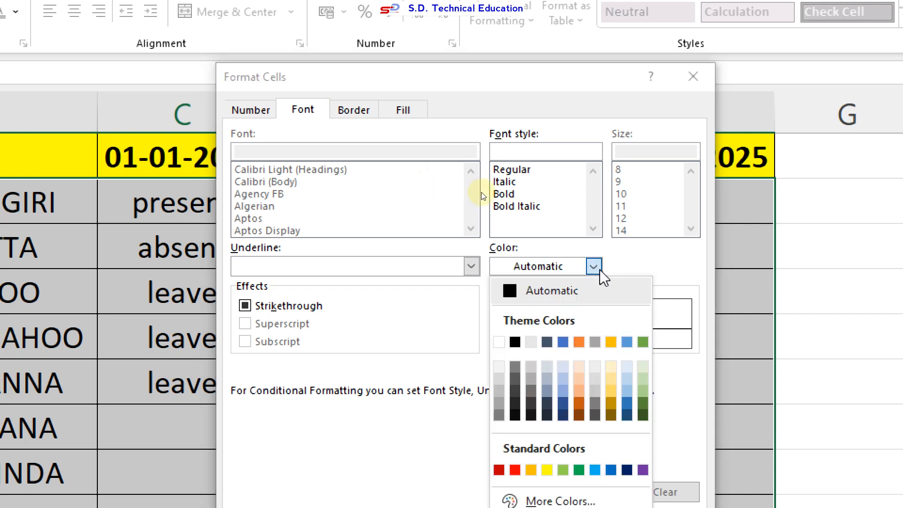
click(499, 342)
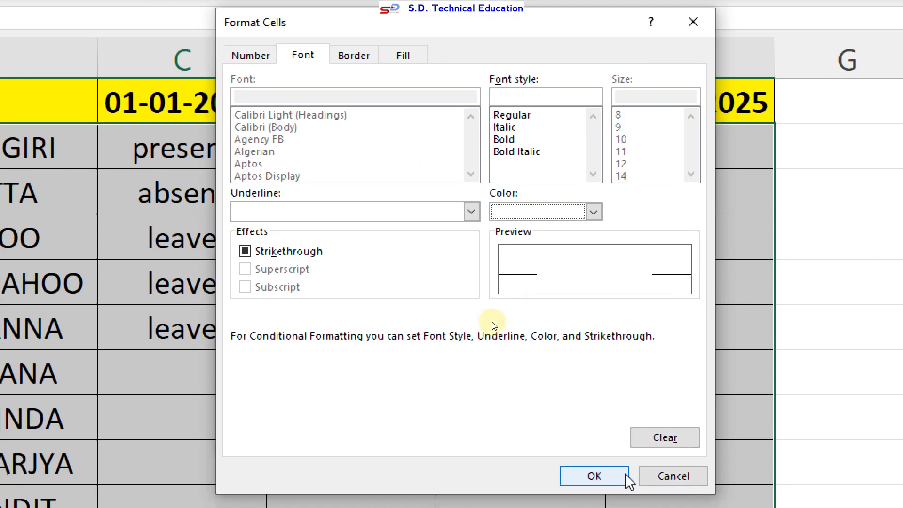
click(605, 477)
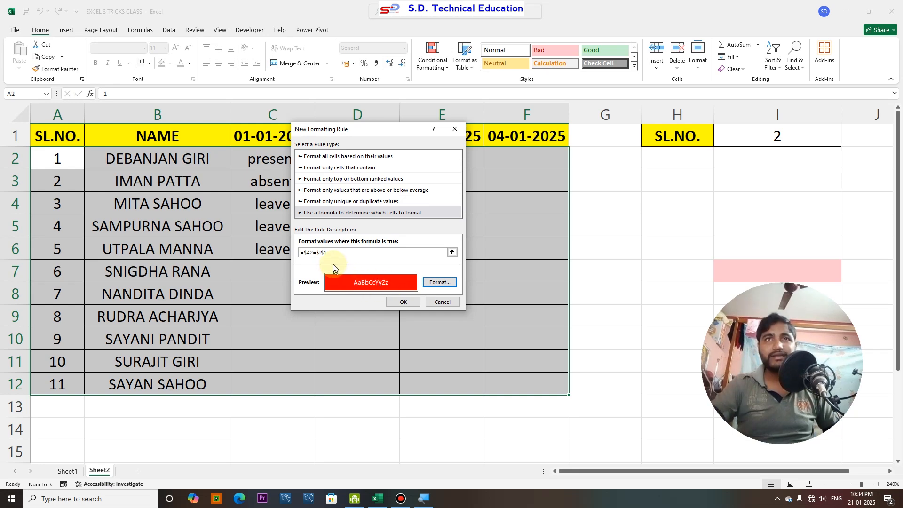
click(398, 303)
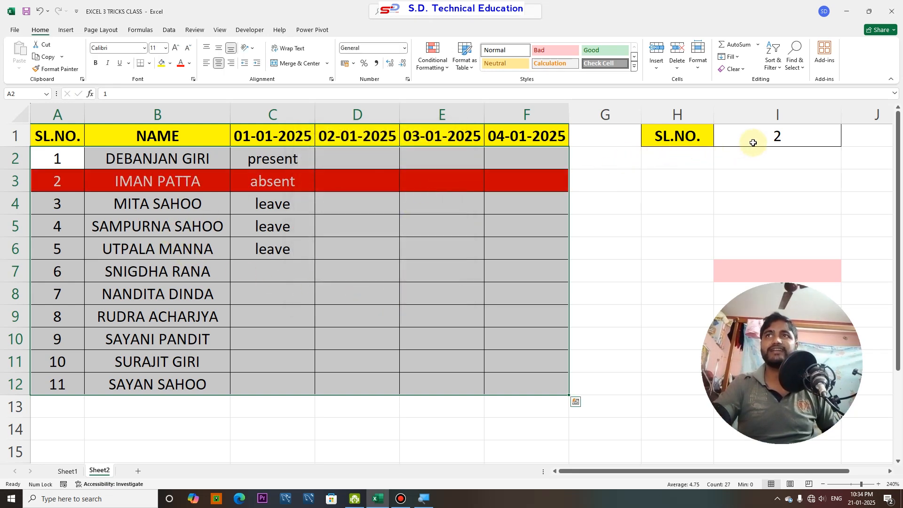
click(212, 182)
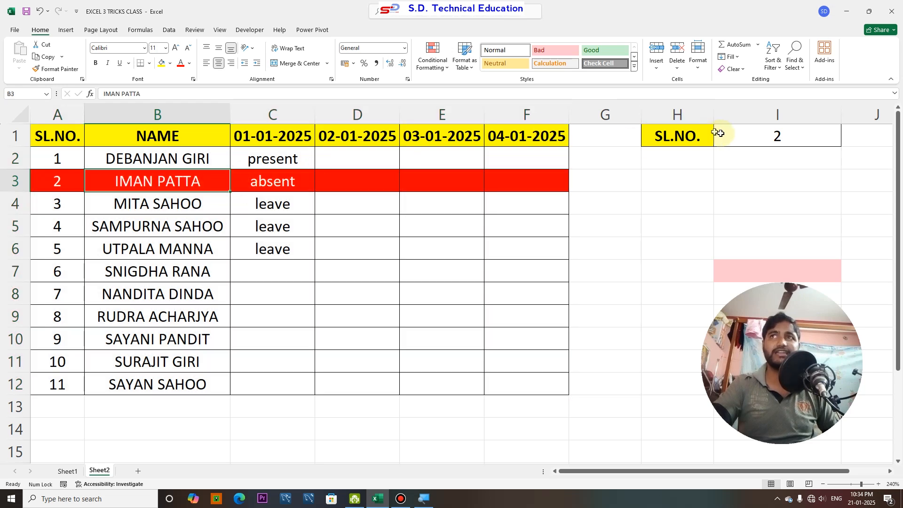
Step: Test the row highlighting by entering serial numbers 3, 1 and 4 in turn in lookup cell I1
click(760, 139)
text(3)
key(Return)
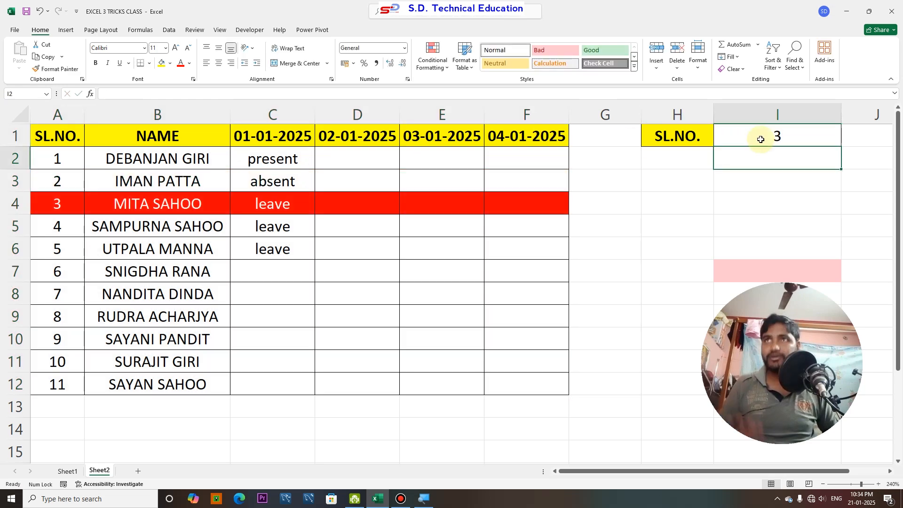
click(796, 137)
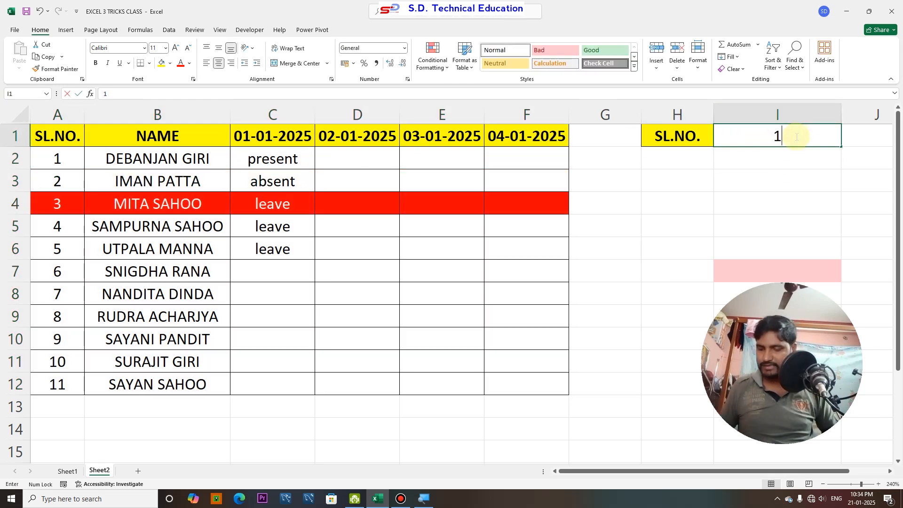
key(BackSpace)
text(1)
key(Return)
click(799, 136)
text(4)
key(Return)
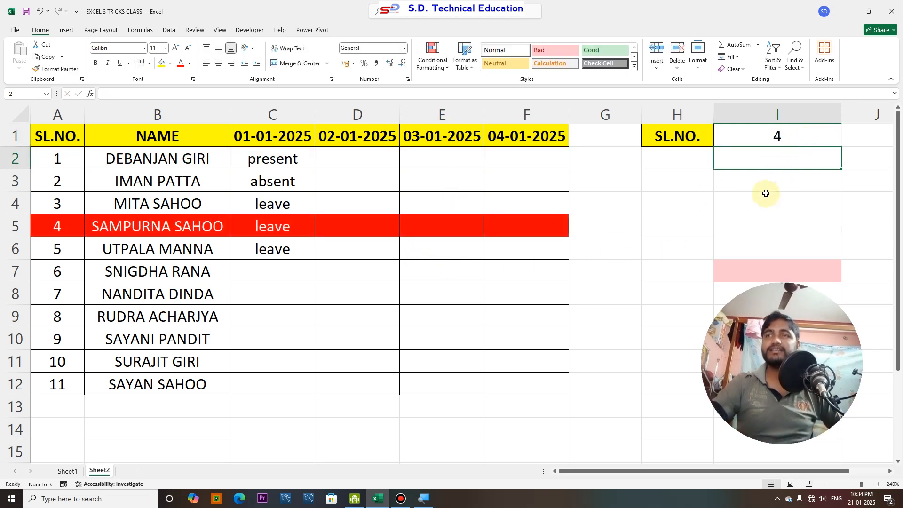